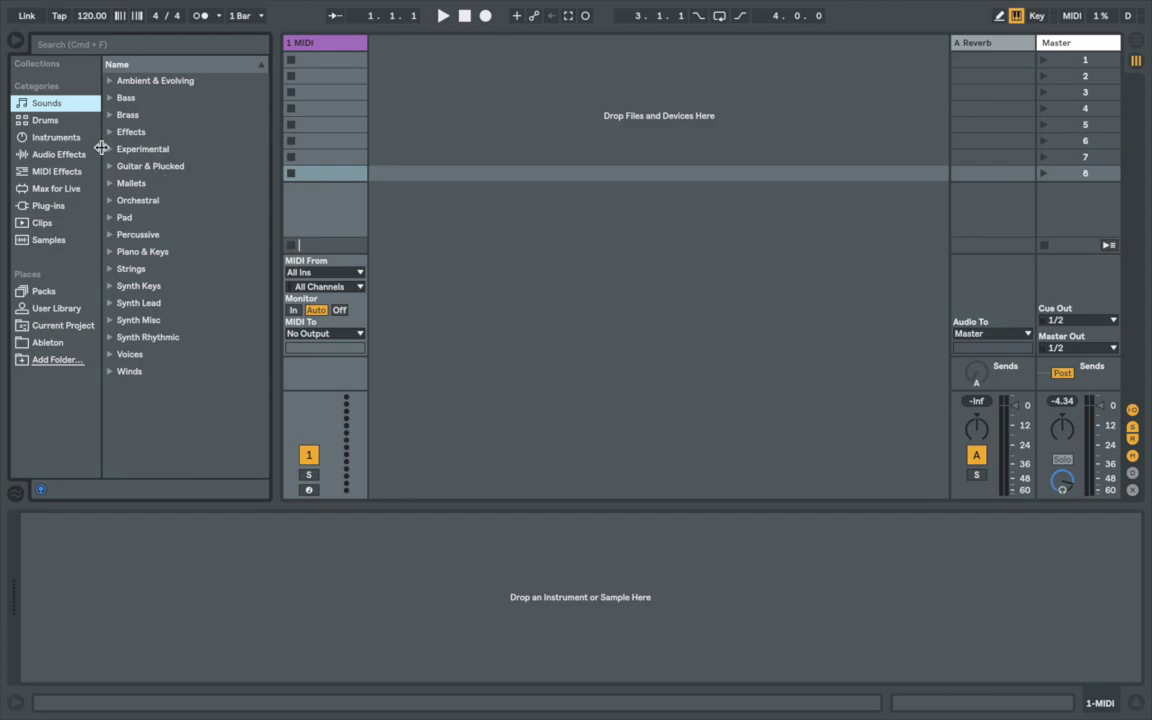
- Drag Analog from the Instruments browser onto the 1 MIDI track and arm that track
left_click(60, 137)
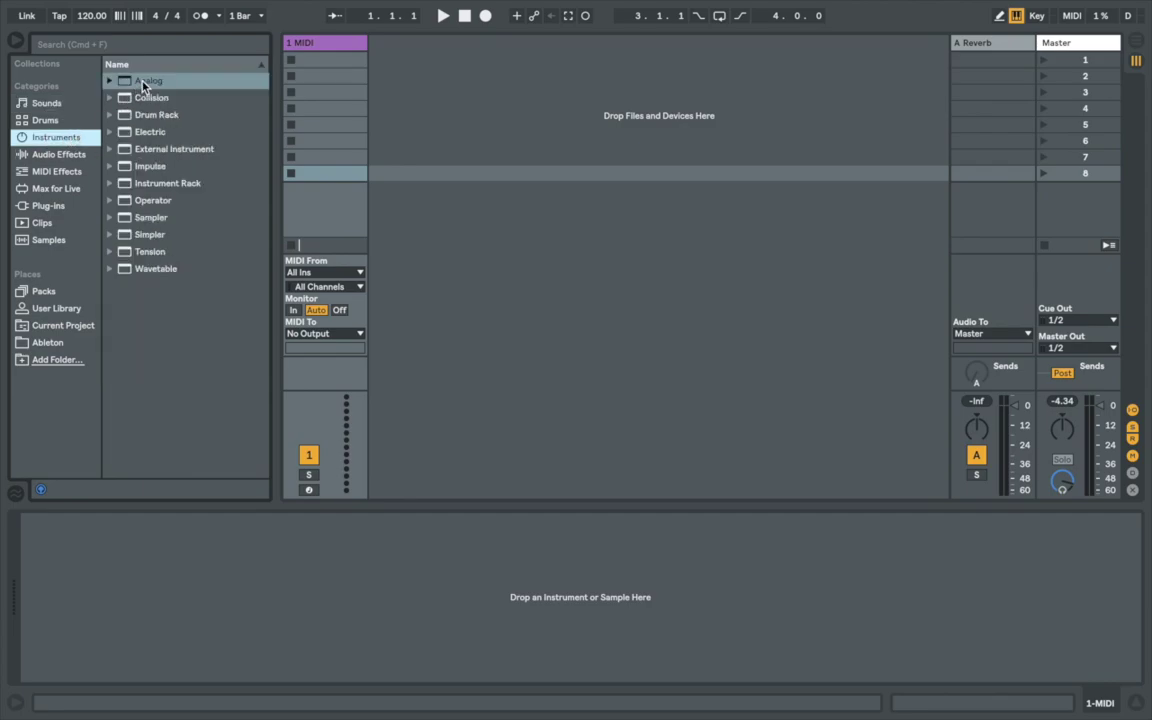
left_click_drag(145, 84, 316, 61)
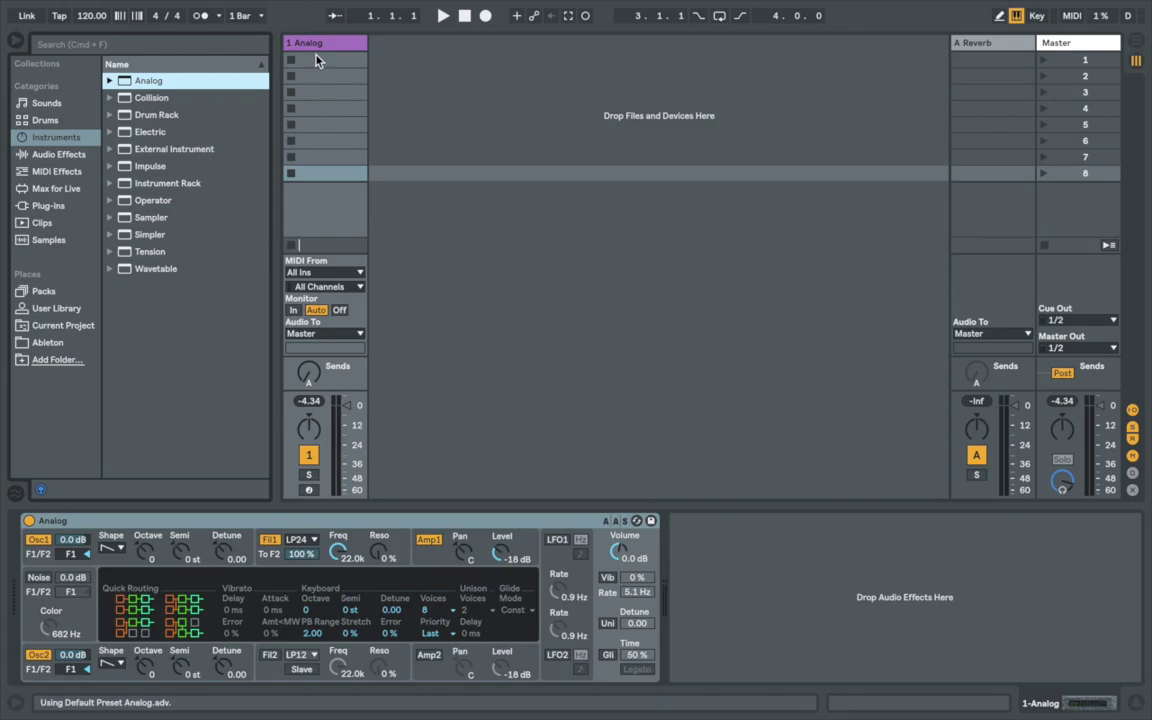
left_click(310, 492)
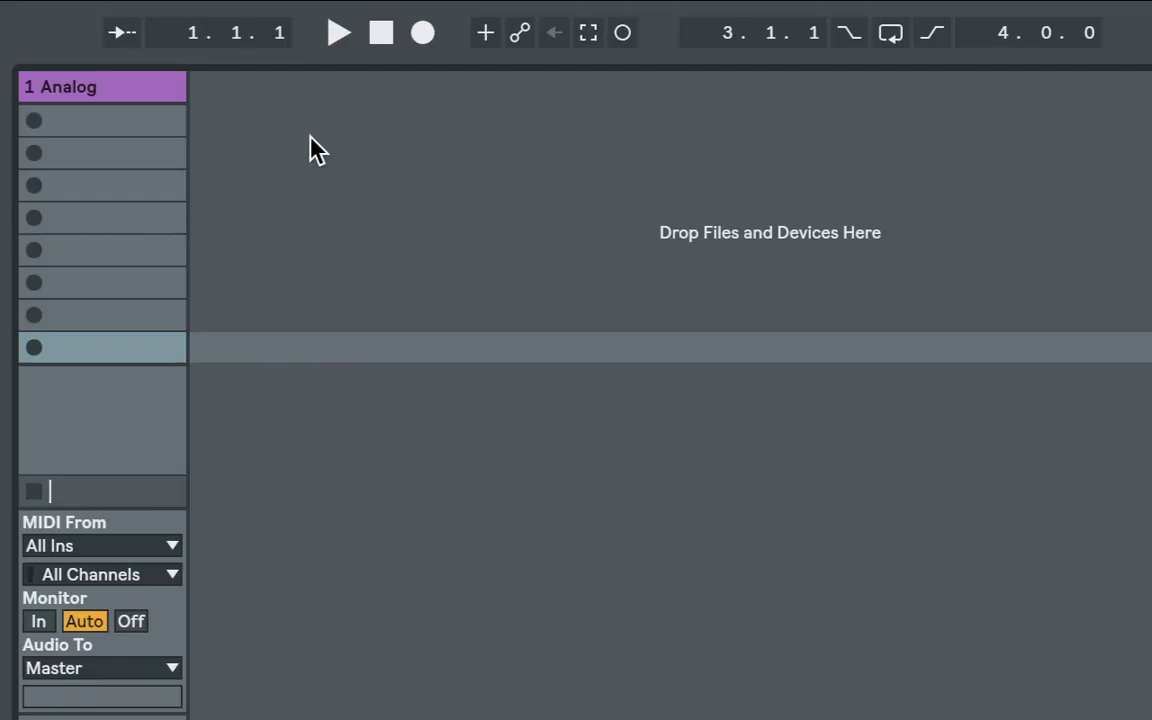
- Insert three new MIDI tracks beside the Analog track
right_click(429, 71)
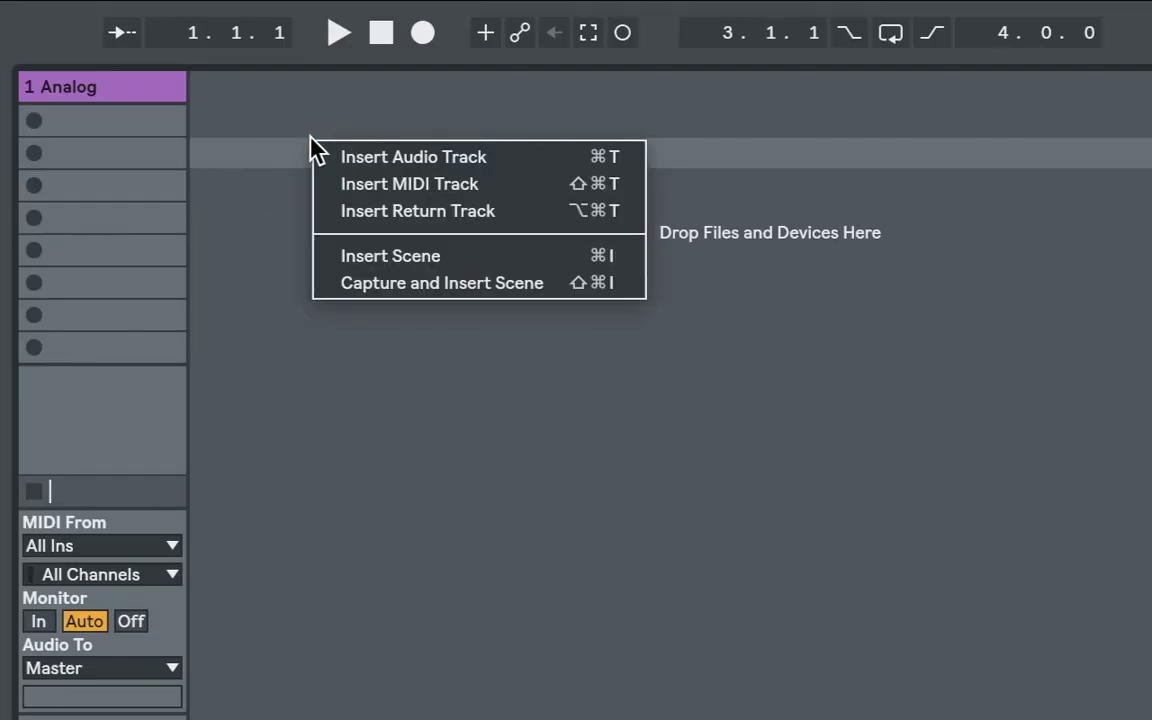
left_click(451, 90)
right_click(465, 155)
left_click(491, 190)
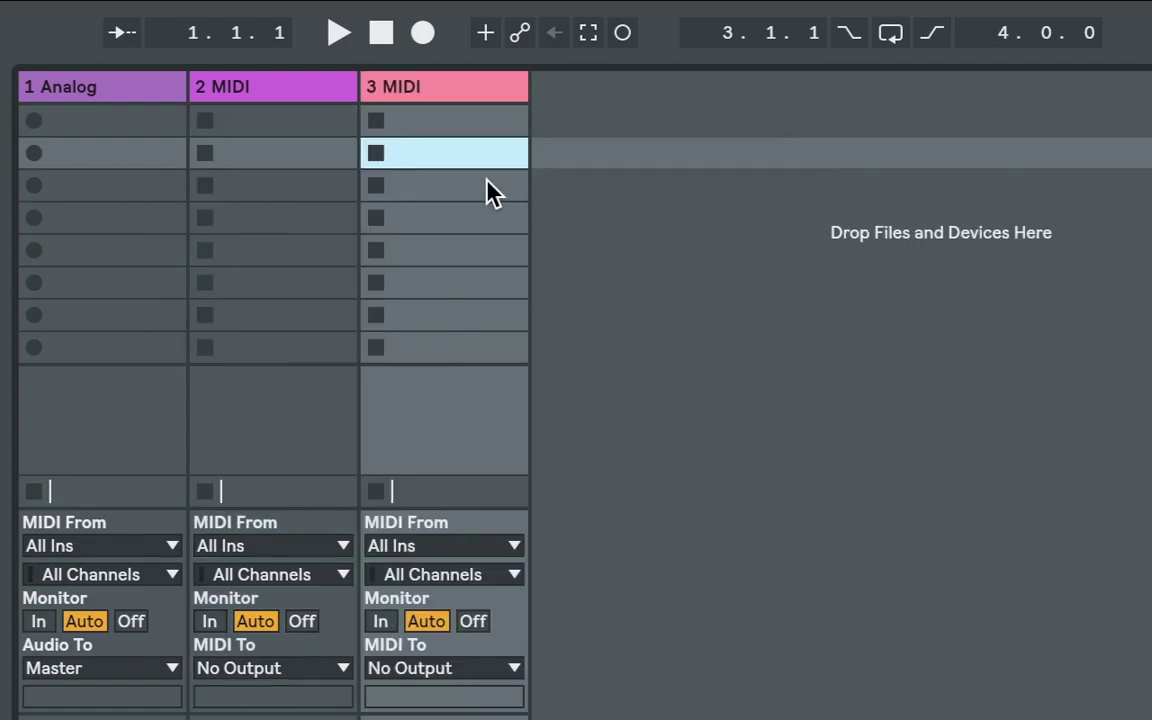
right_click(620, 142)
left_click(664, 182)
- Rename the new tracks Voice 1, Voice 2 and Voice 3
left_click(270, 95)
key("ctrl+r")
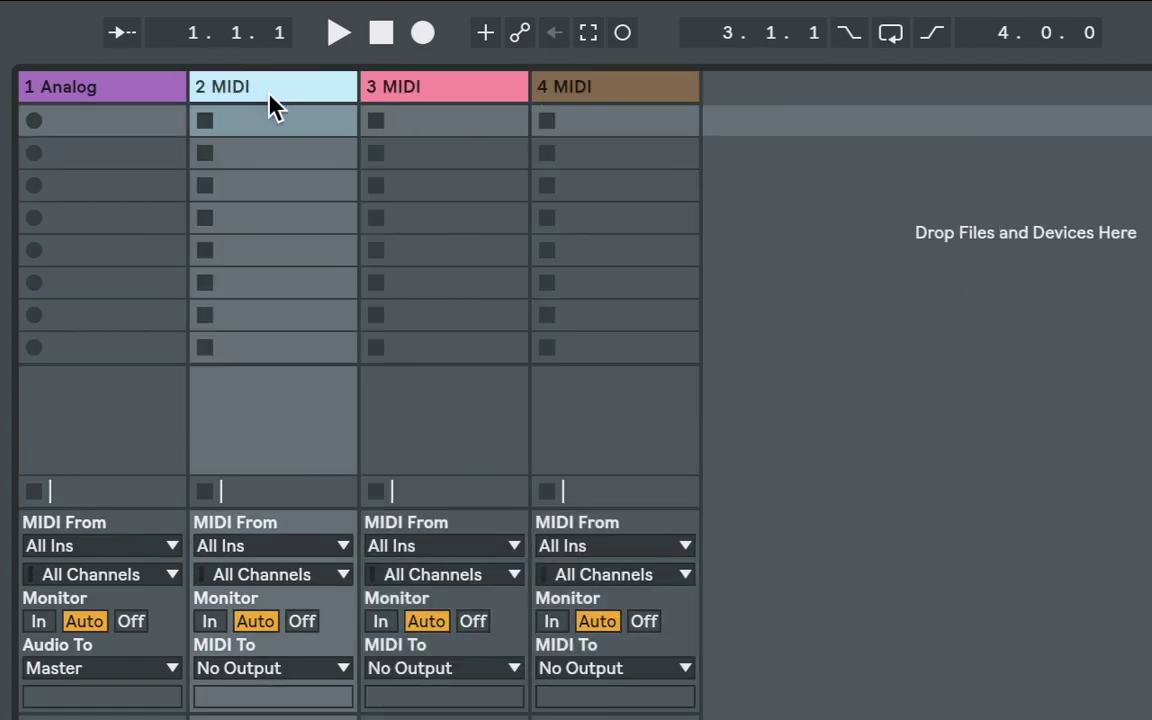
type("Voice 1")
key("Return")
left_click(429, 88)
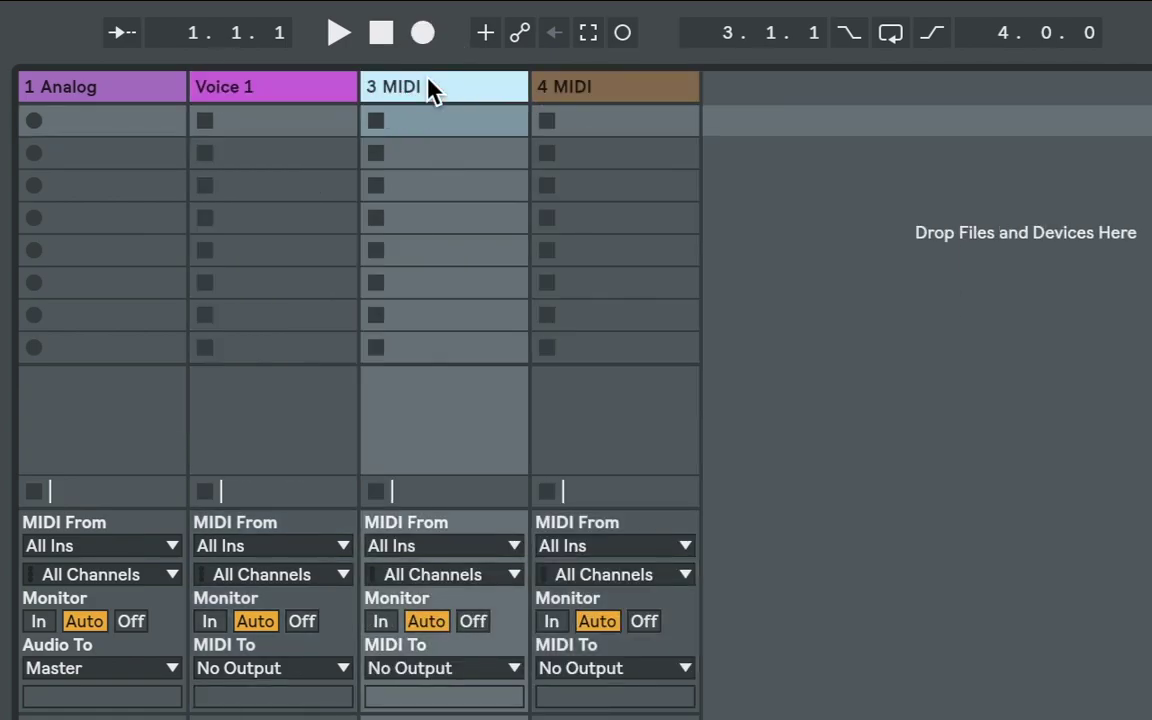
key("ctrl+r")
type("Voice 2")
key("Return")
left_click(607, 95)
key("ctrl+r")
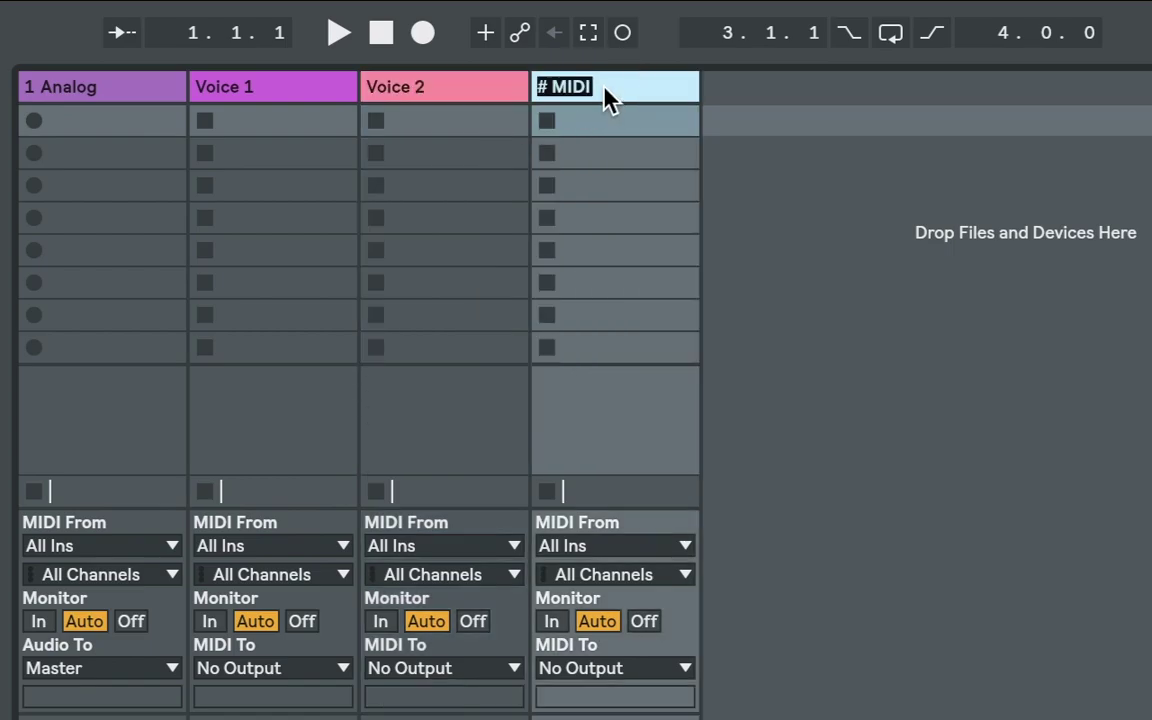
type("Voice 3")
- Colour the three voice tracks yellow, group them as 'Voices', and colour the group olive-yellow
left_click(329, 95, "shift")
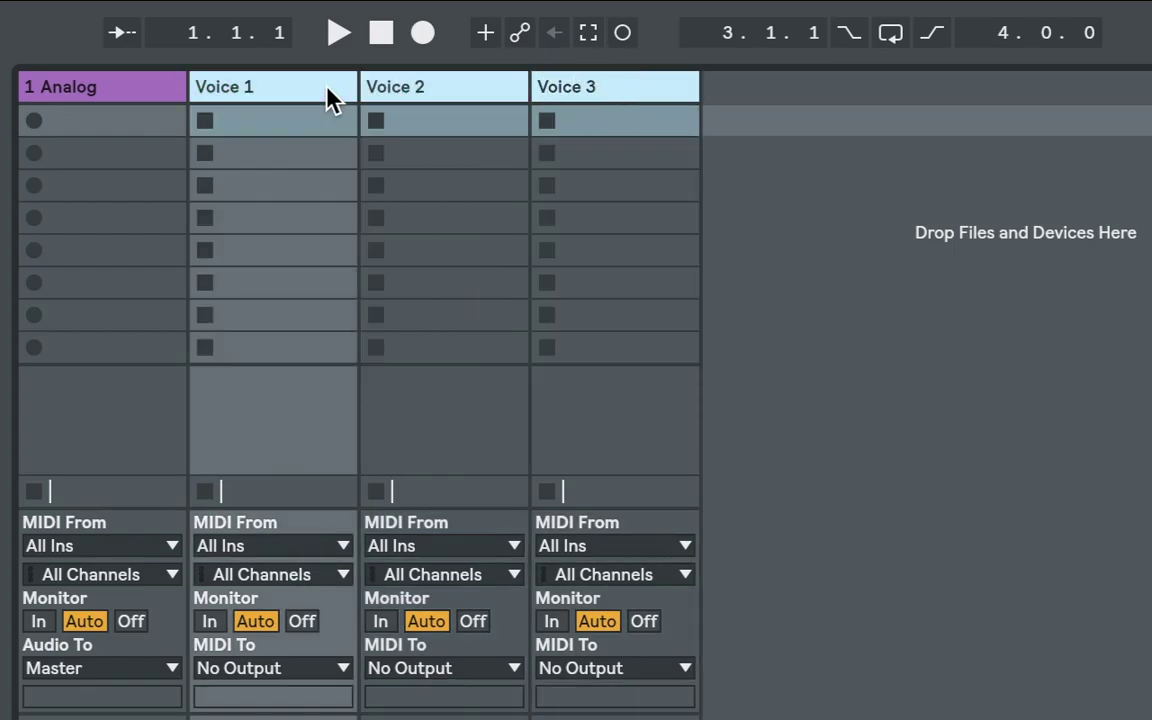
right_click(329, 95)
left_click(447, 449)
key("ctrl+g")
key("ctrl+r")
type("V")
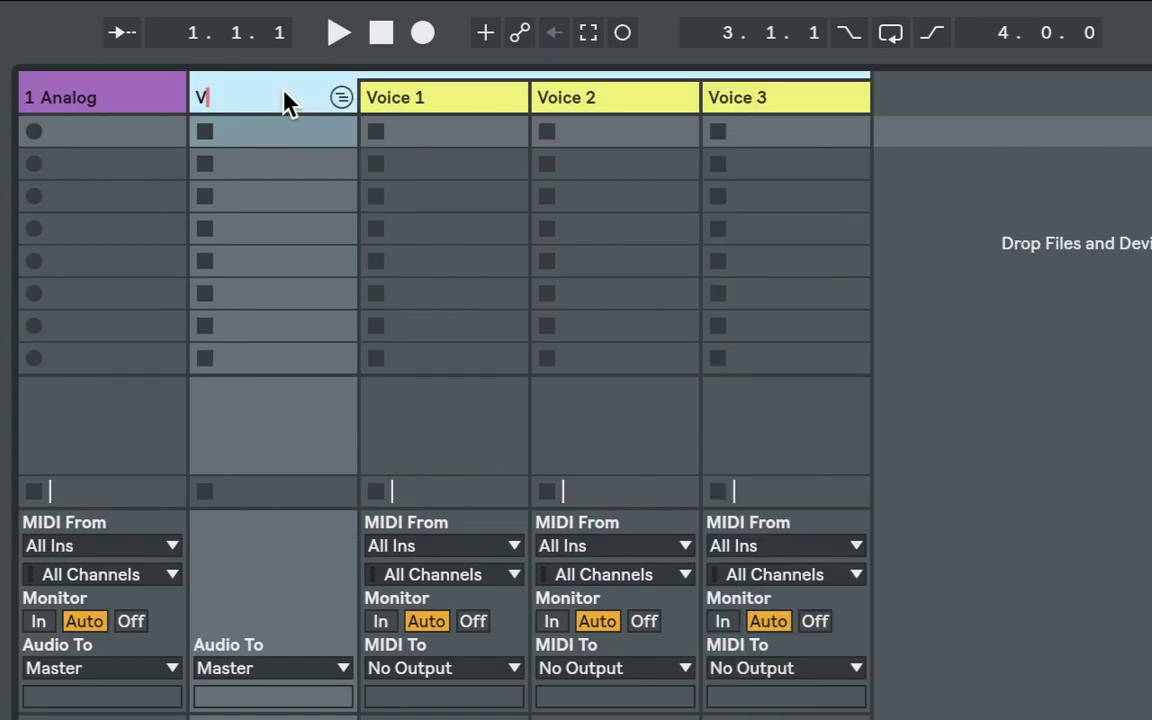
type("oices")
key("Return")
right_click(286, 102)
left_click(373, 594)
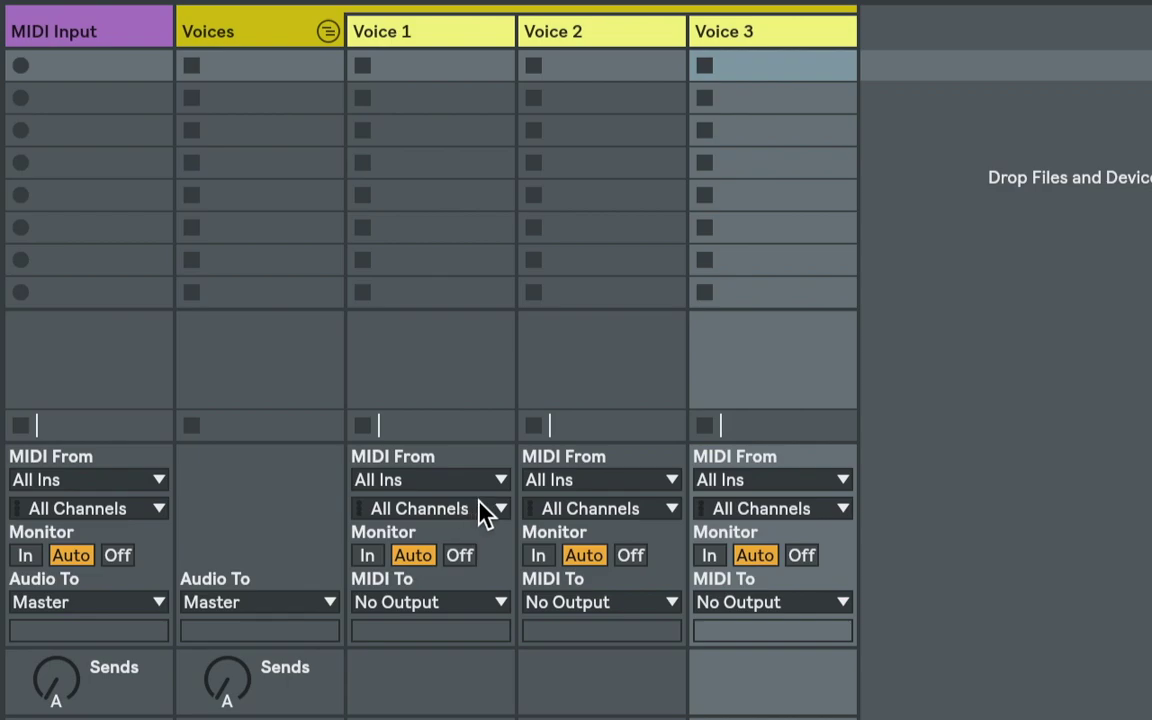
- Set the MIDI From source of Voice 1, 2 and 3 to MIDI Input
left_click(481, 485)
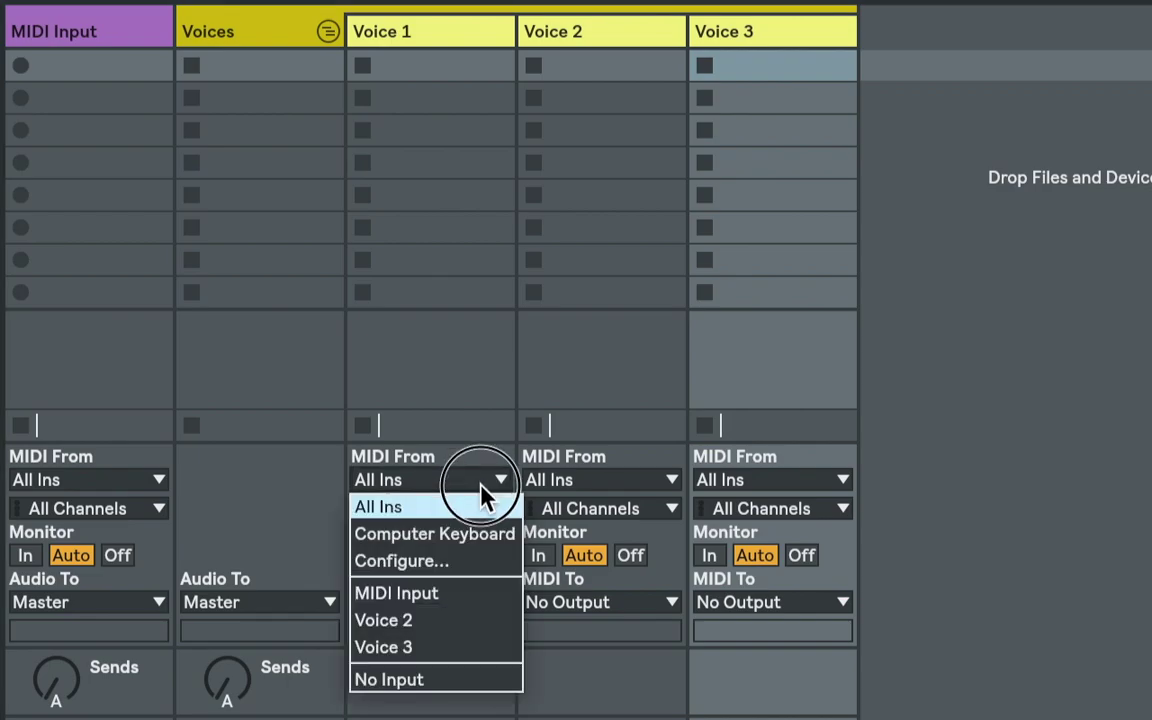
left_click(468, 594)
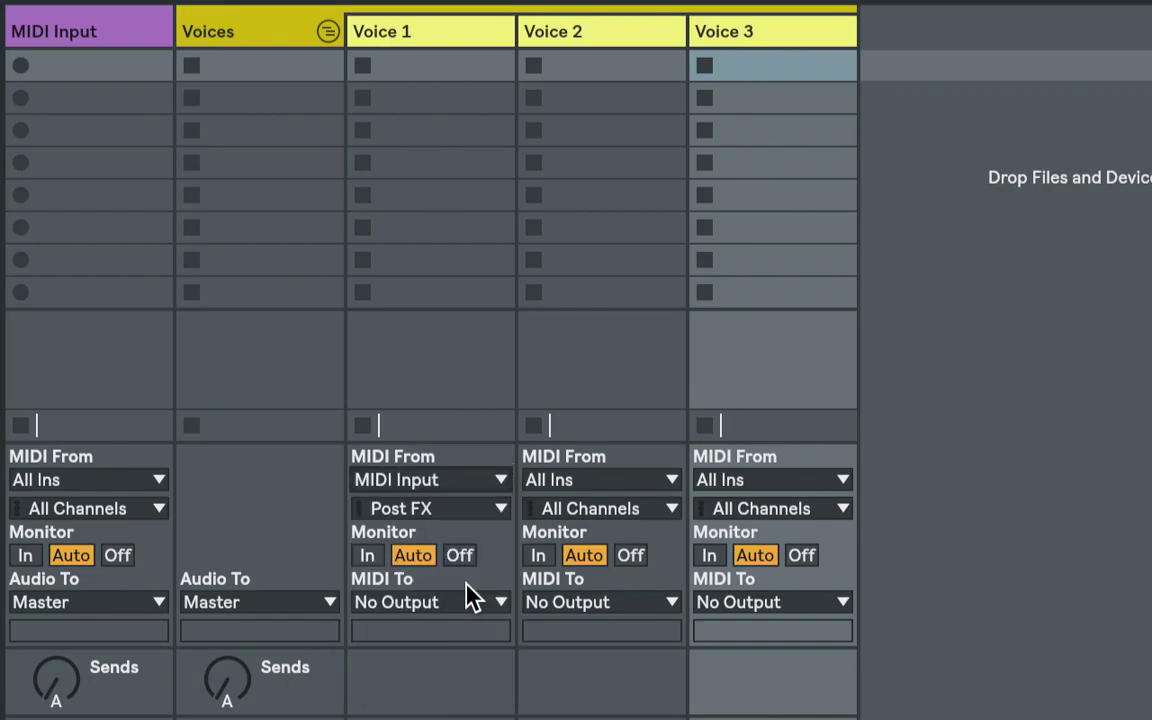
left_click(605, 477)
left_click(599, 591)
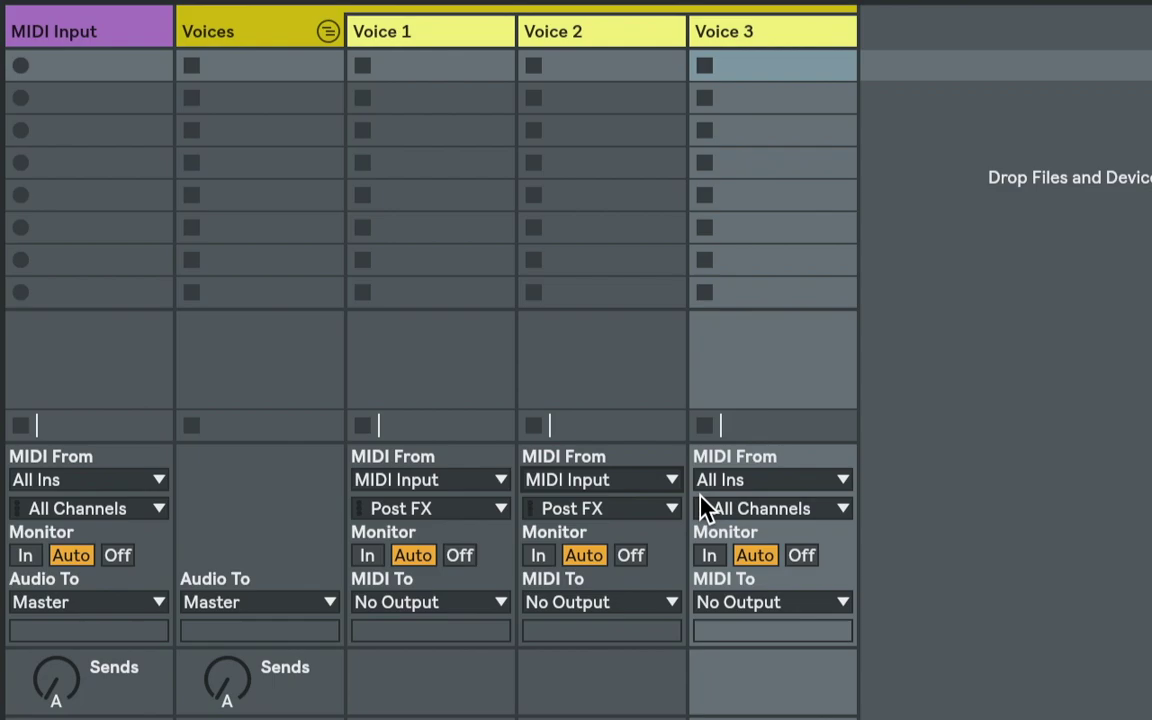
left_click(728, 481)
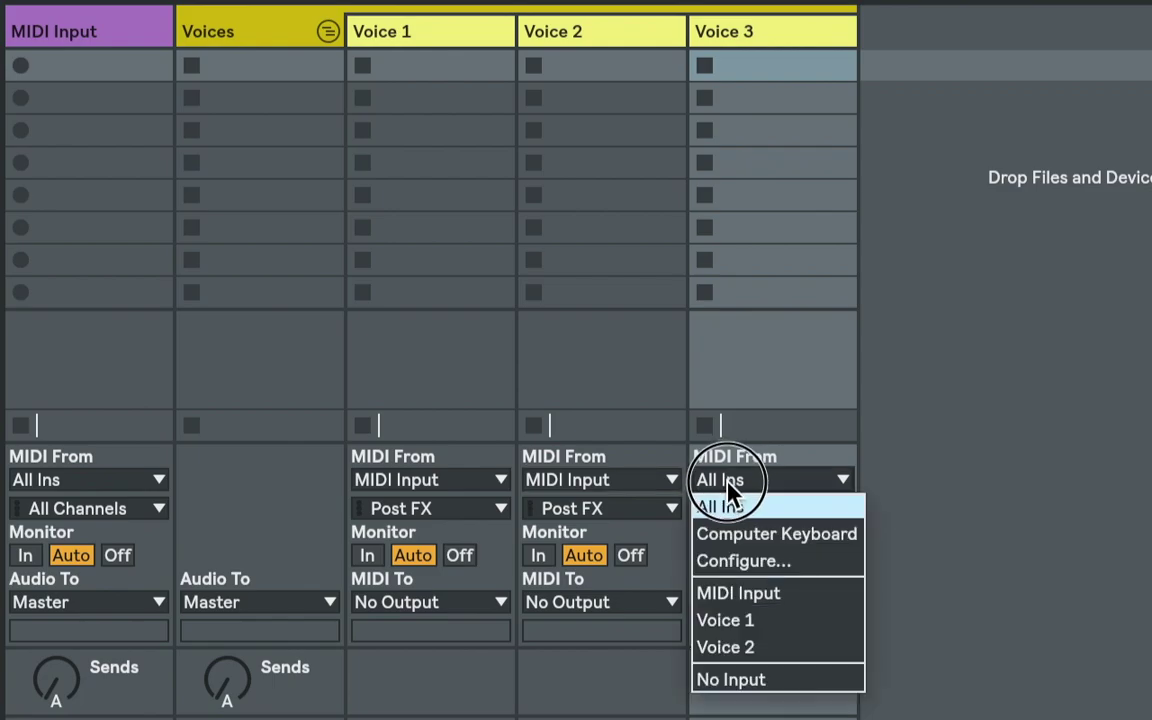
left_click(740, 595)
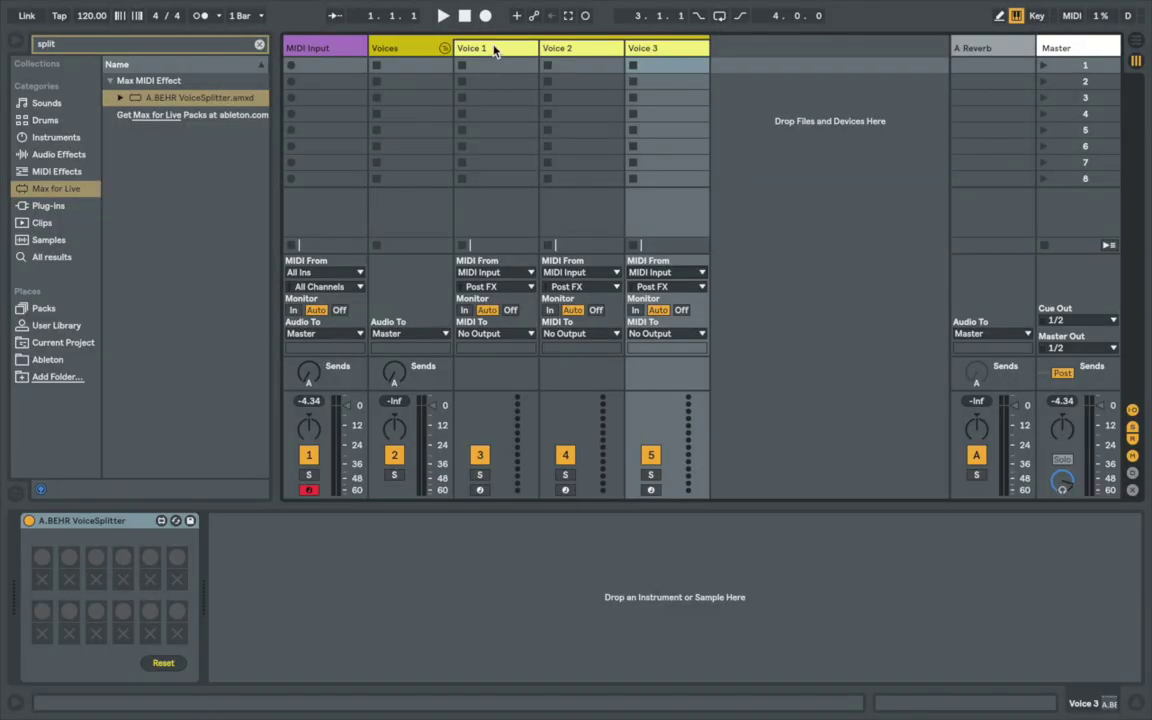
- Arm Voice 1, Voice 2 and Voice 3 for recording
left_click(494, 50)
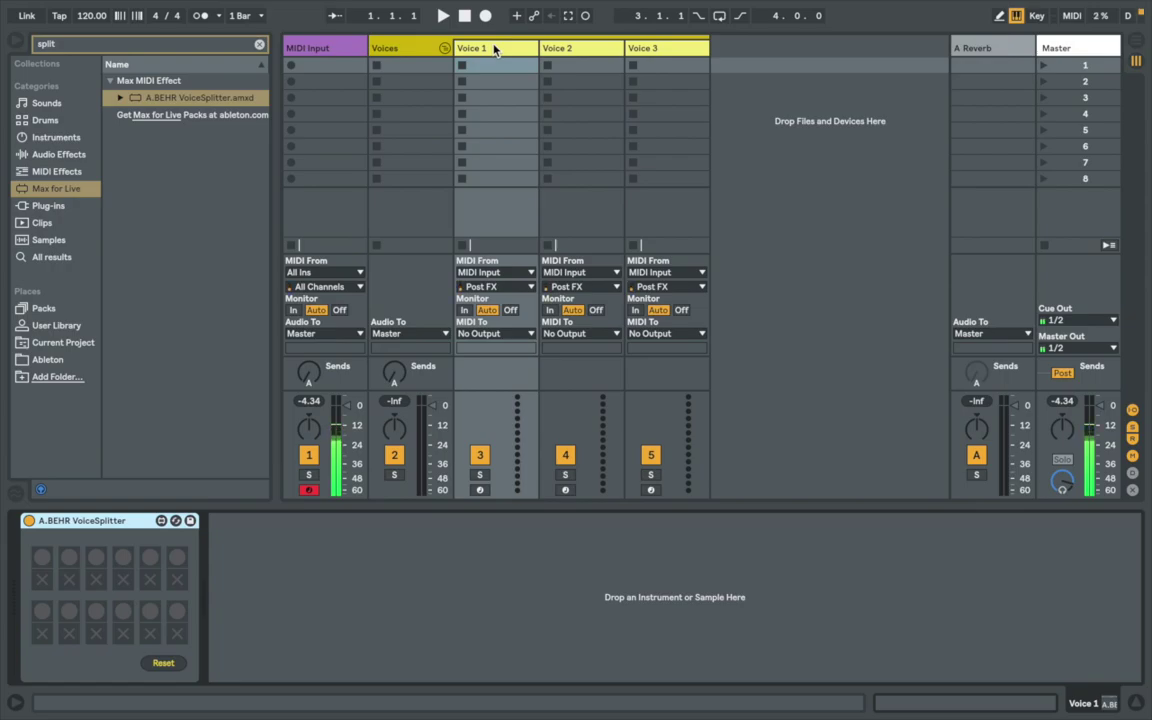
left_click(481, 490)
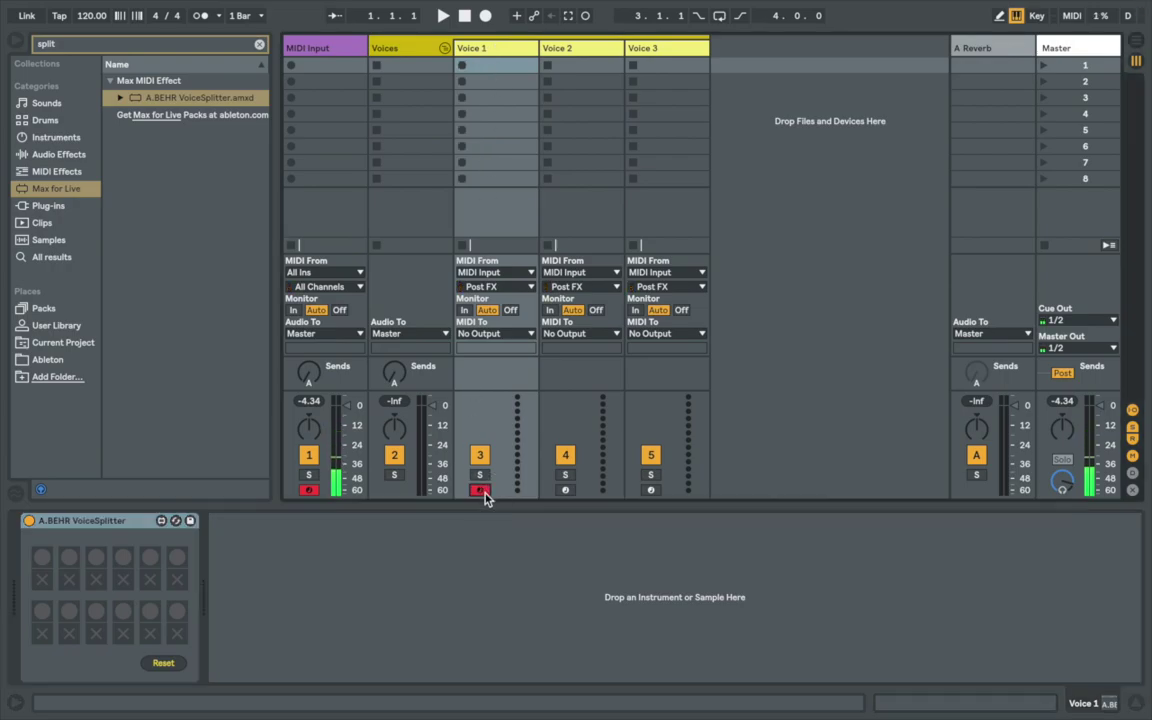
left_click(566, 490)
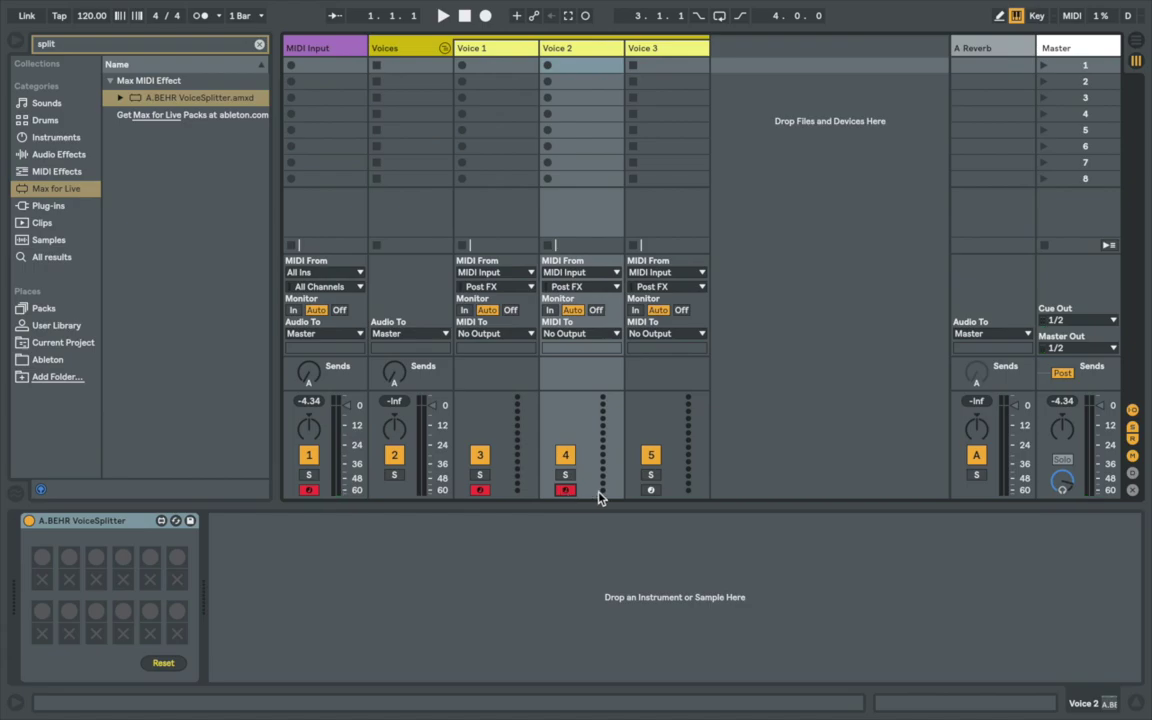
left_click(651, 490)
- Inspect the VoiceSplitter settings on Voice 1, 2 and 3 in turn
left_click(482, 52)
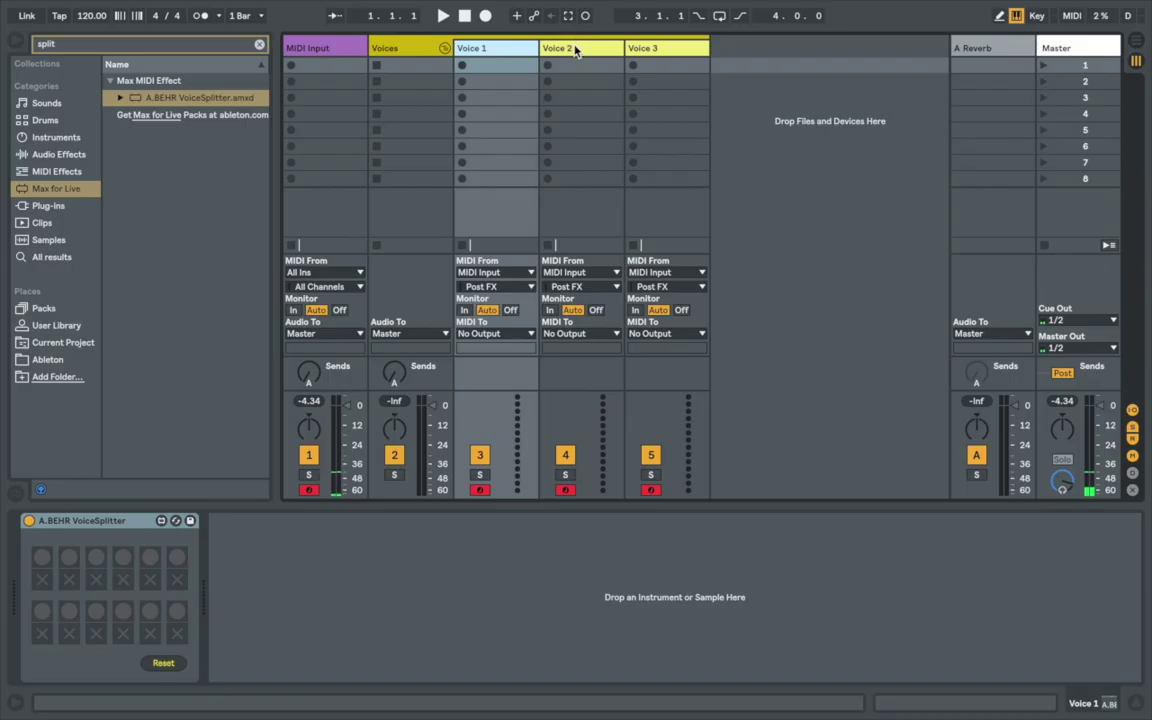
left_click(576, 50)
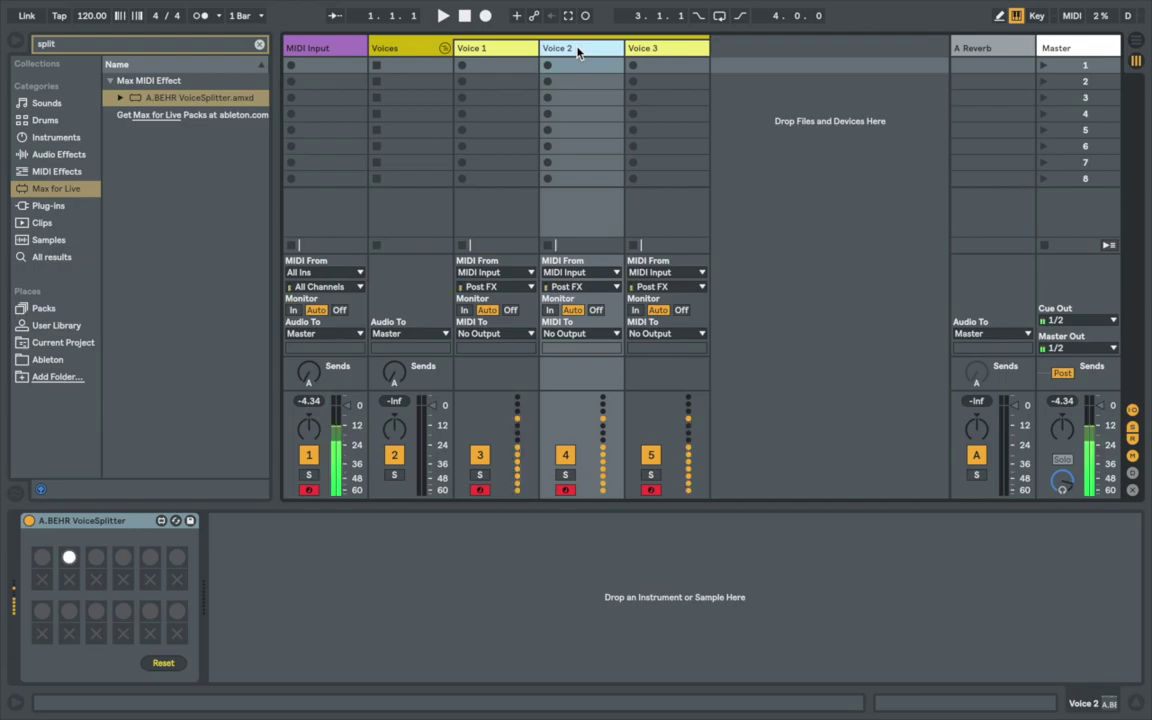
left_click(658, 49)
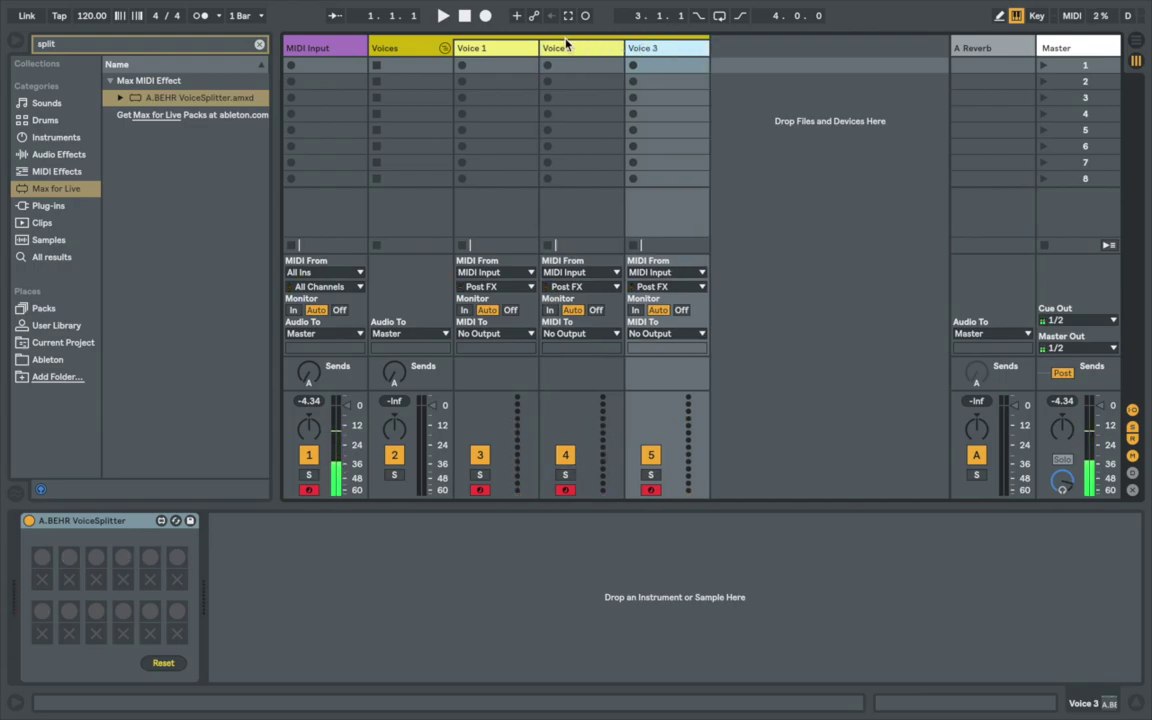
left_click(502, 51)
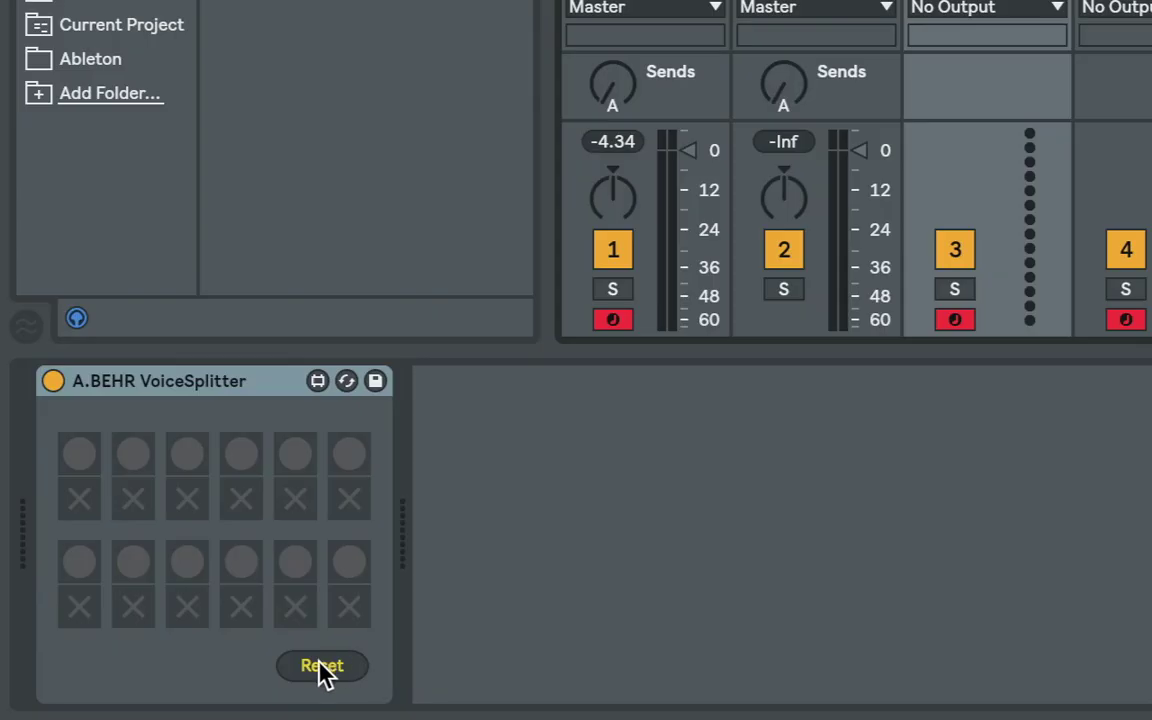
- Clear Voice 1's VoiceSplitter, then exclude step 4 on top and steps 1 and 4 below
left_click(163, 662)
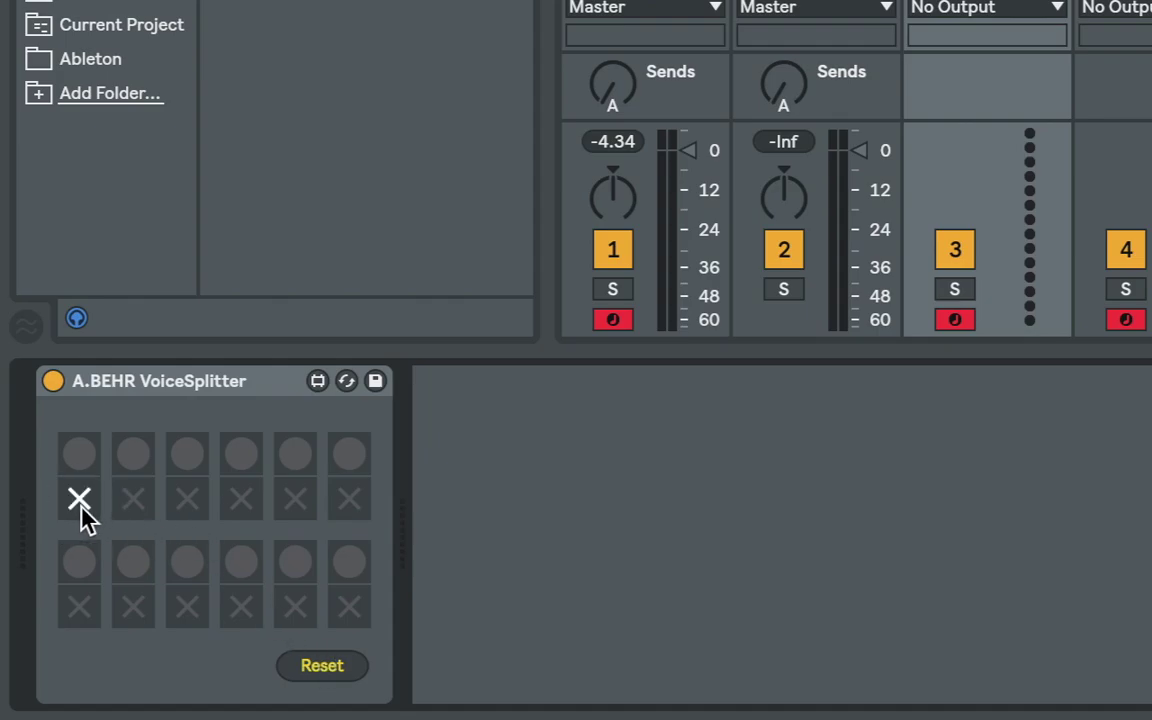
left_click(242, 497)
left_click(79, 604)
left_click(240, 608)
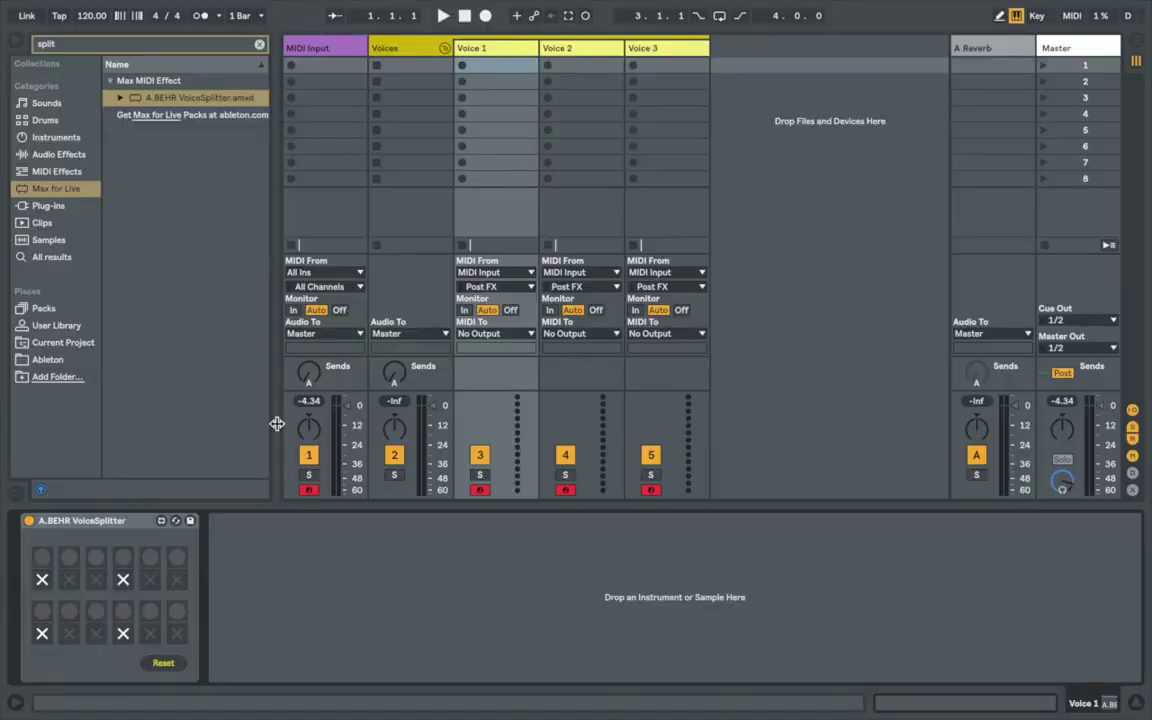
- On Voice 2's VoiceSplitter, exclude steps 2 and 5 in the top row and step 2 below
left_click(570, 48)
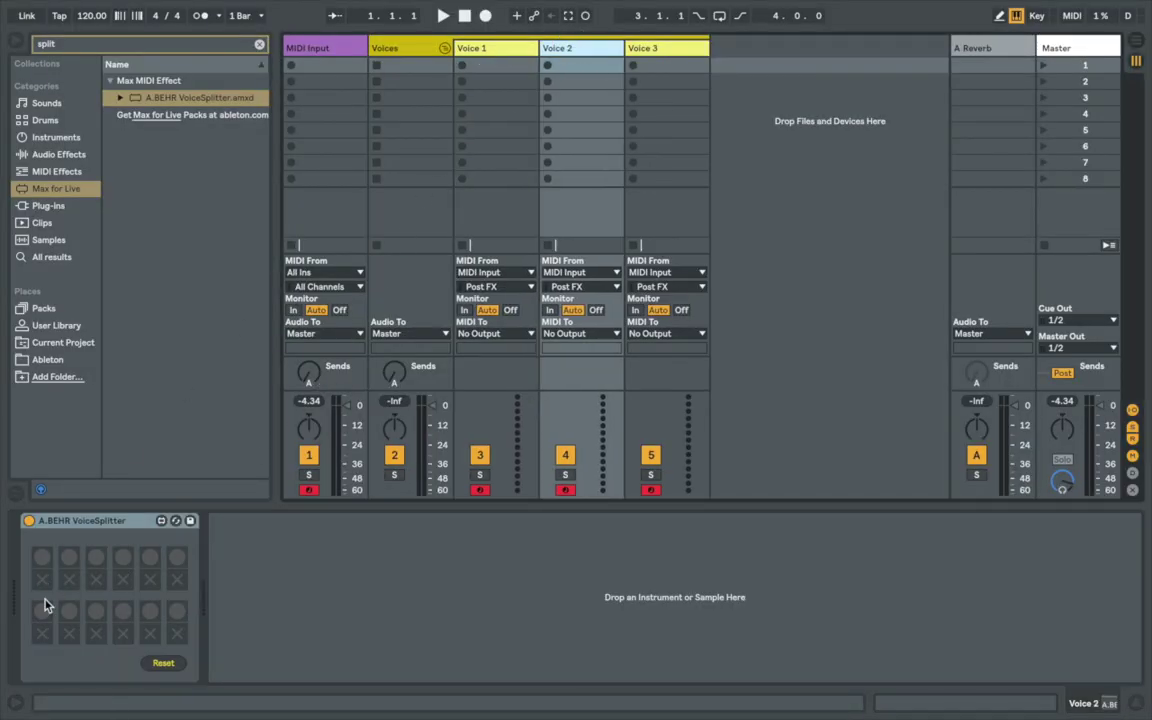
left_click(68, 580)
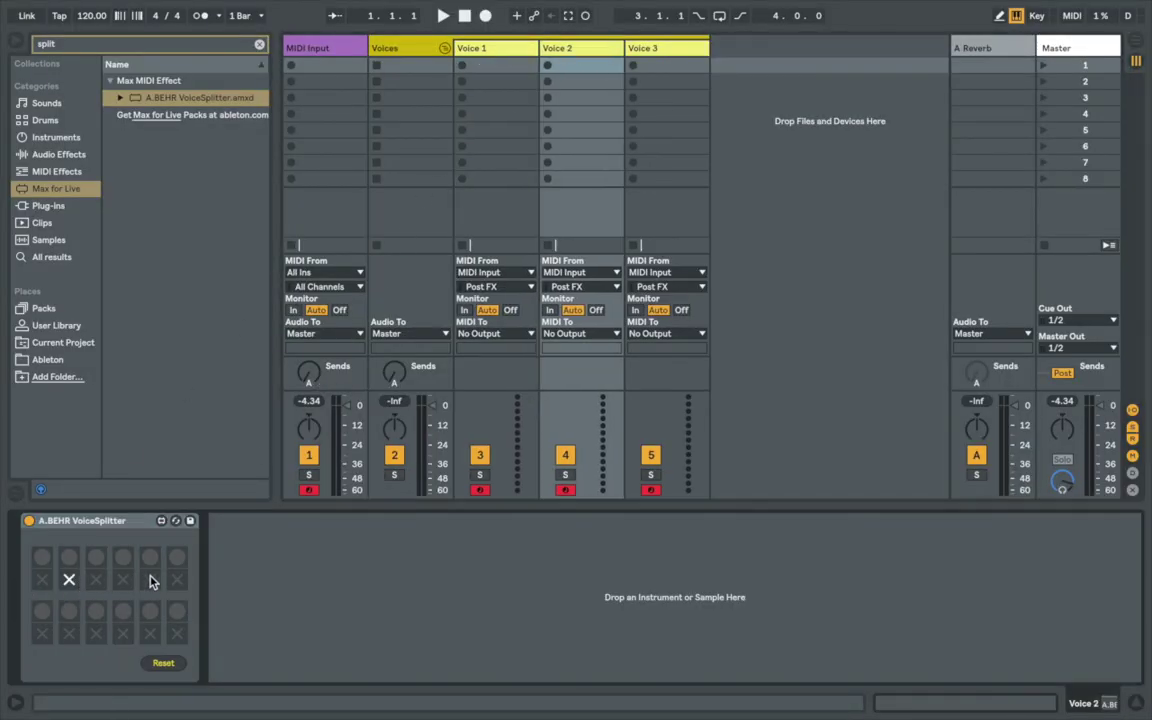
left_click(150, 580)
left_click(70, 631)
- On Voice 3's VoiceSplitter, switch on steps 3 and 6 in the top and bottom rows
left_click(655, 60)
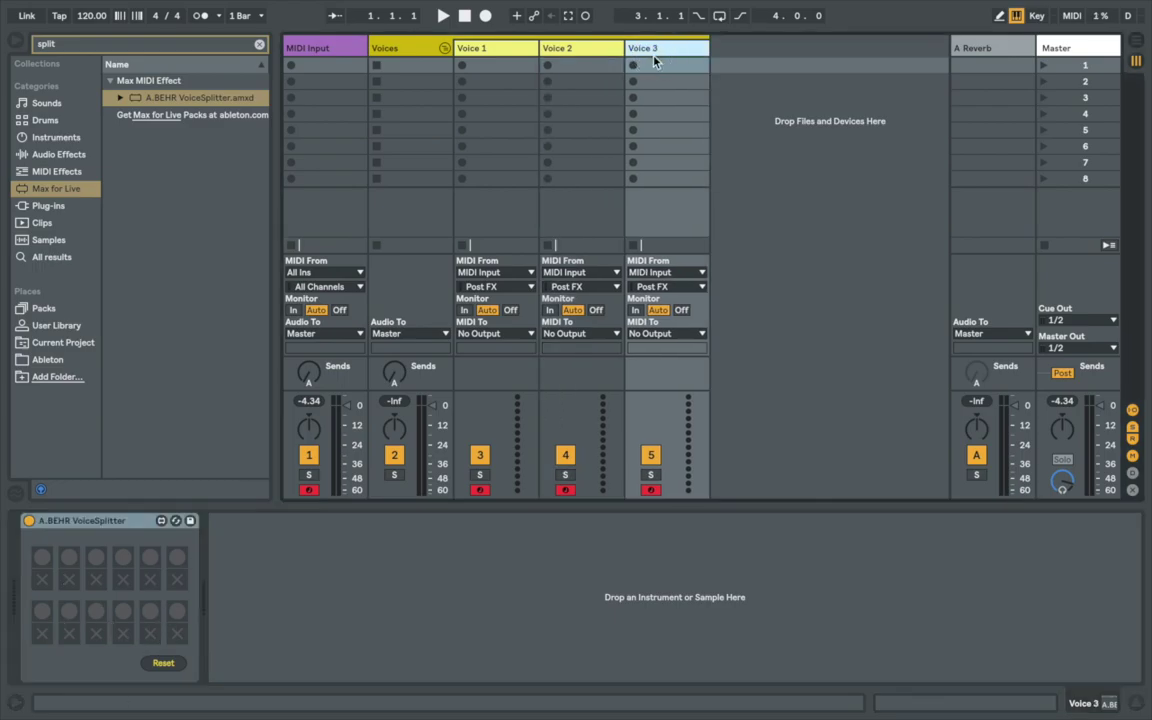
left_click(96, 580)
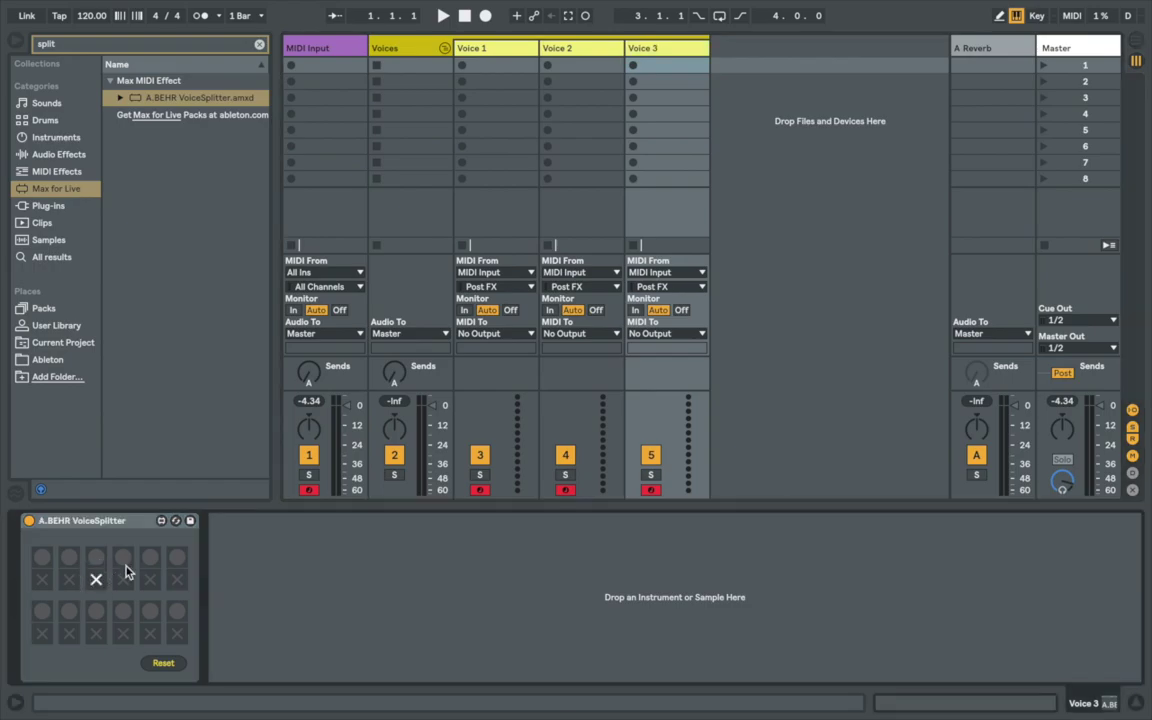
left_click(177, 580)
left_click(96, 634)
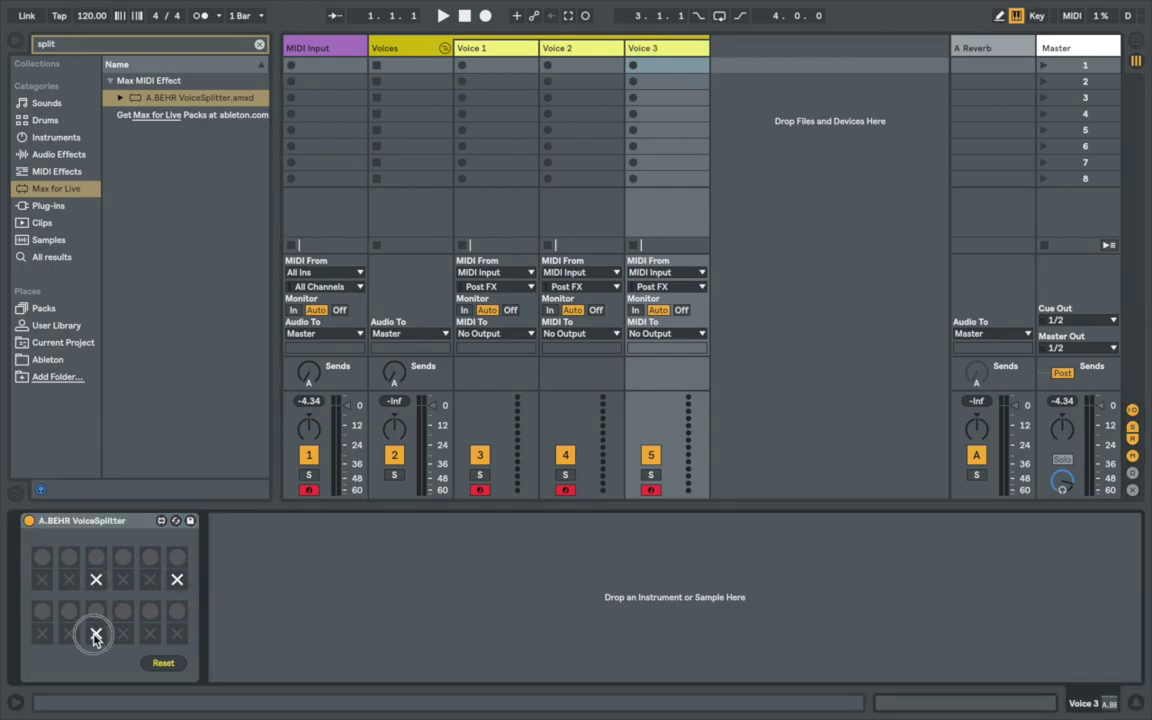
left_click(177, 634)
- Delete the Analog synth from the MIDI Input track
left_click(318, 50)
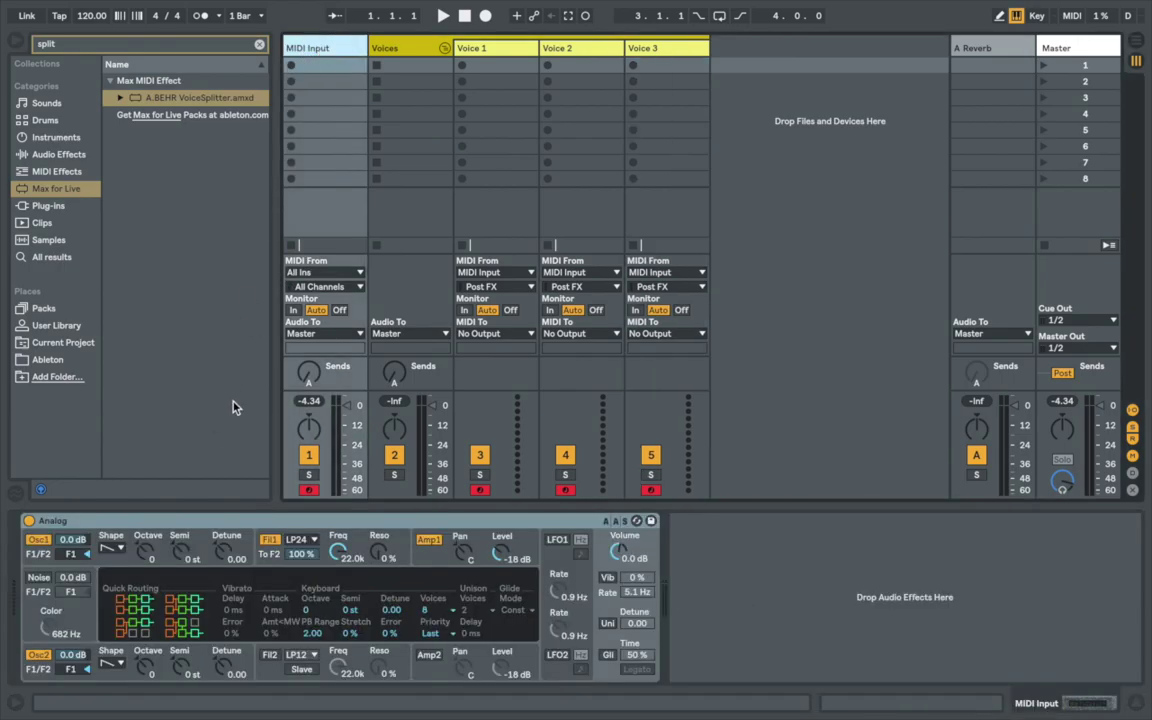
left_click(240, 521)
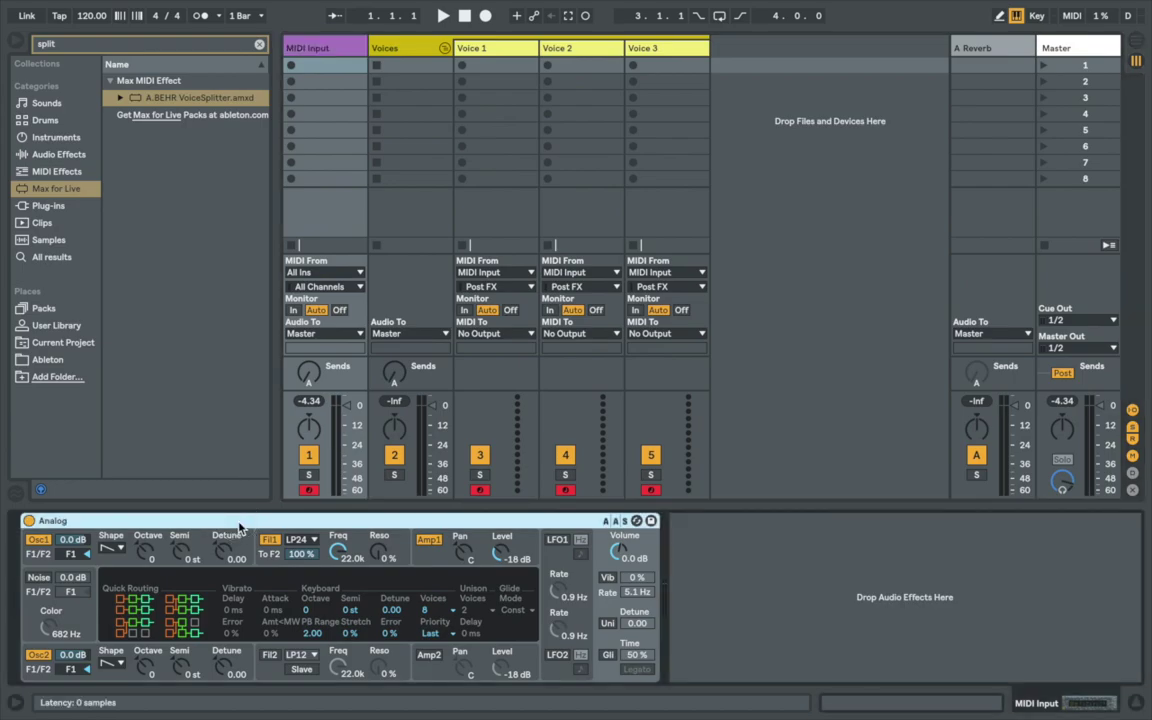
key("Delete")
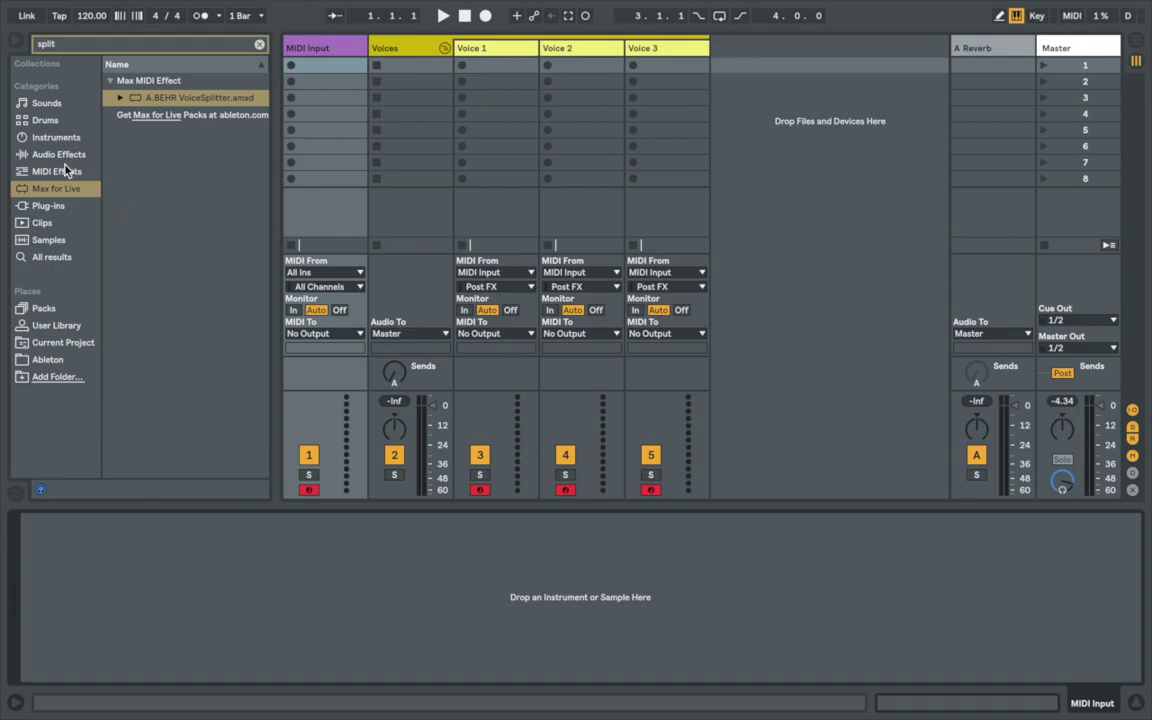
- Clear the browser search and drag Analog from Instruments onto Voice 1, Voice 2 and Voice 3
left_click(55, 136)
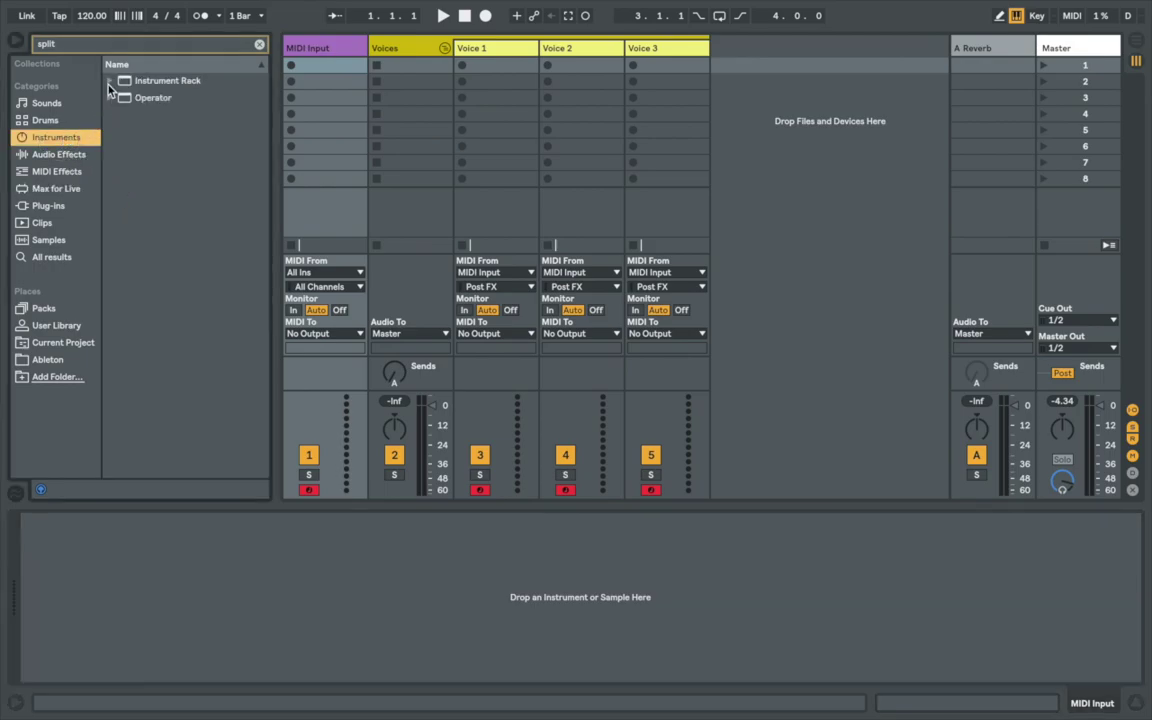
left_click(110, 82)
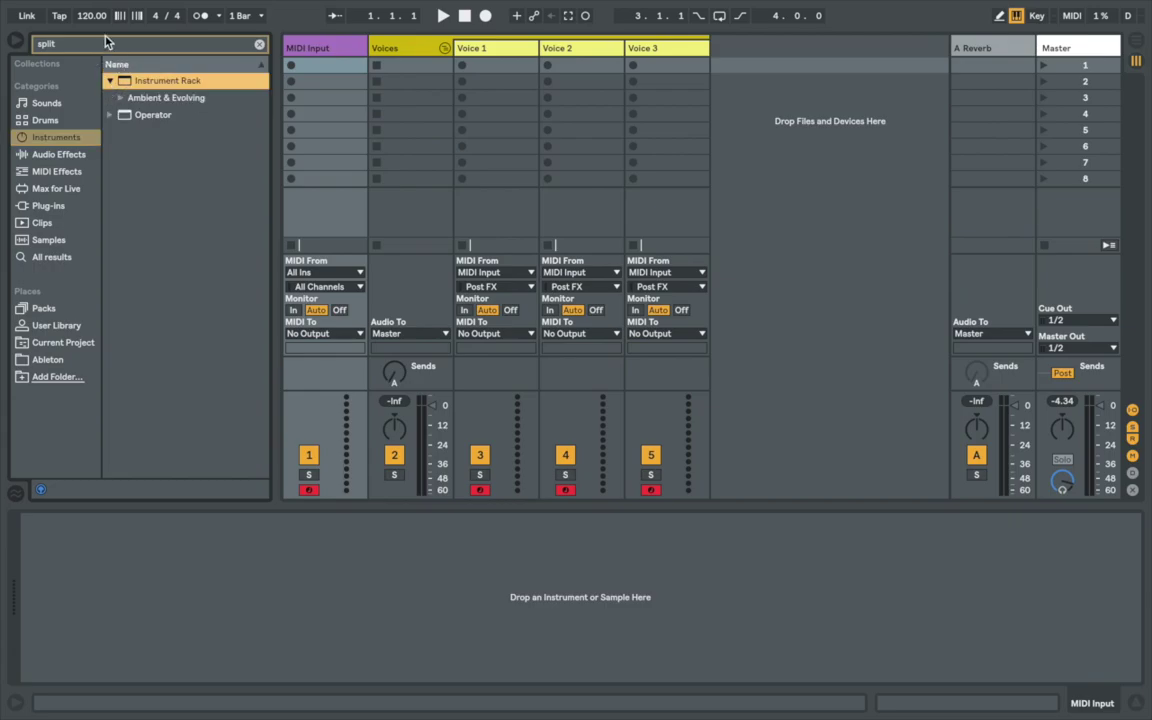
left_click(257, 44)
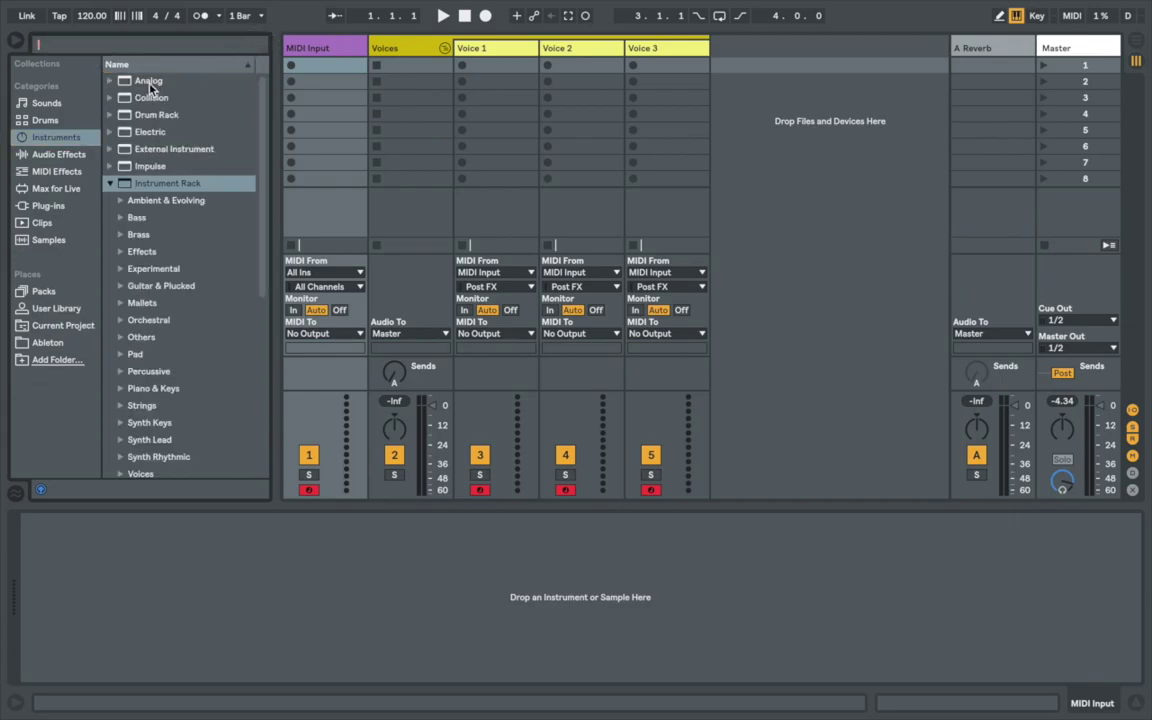
left_click(238, 81)
left_click_drag(477, 69, 477, 69)
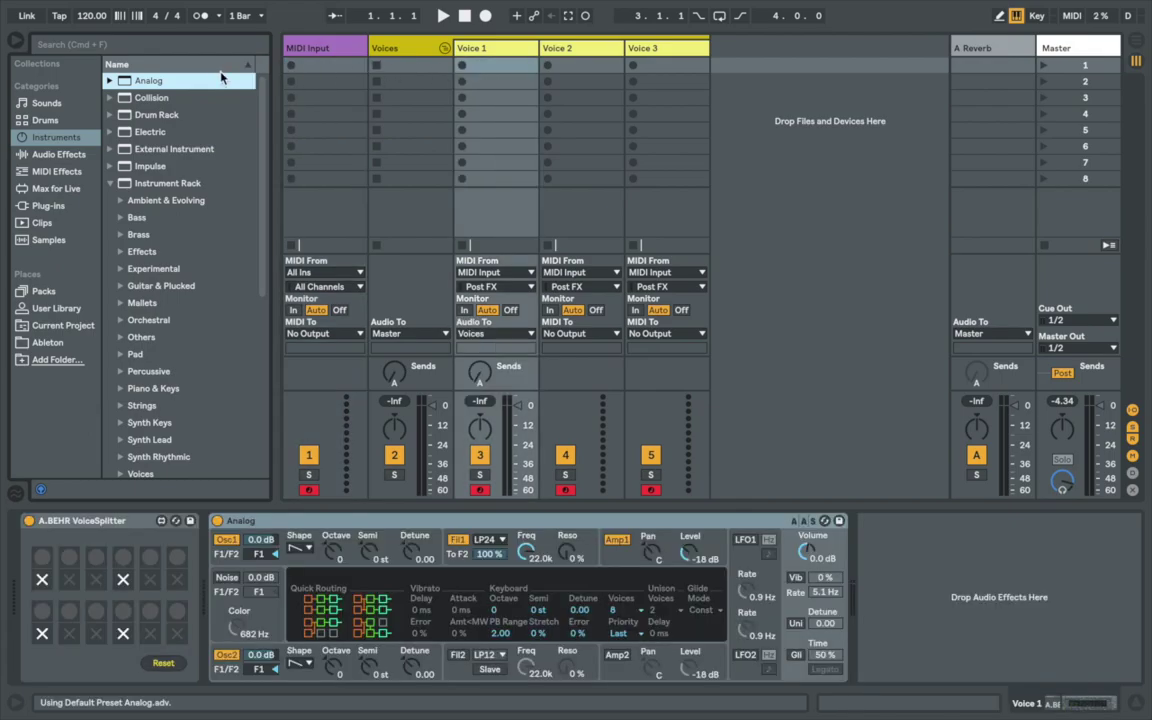
left_click_drag(137, 78, 576, 60)
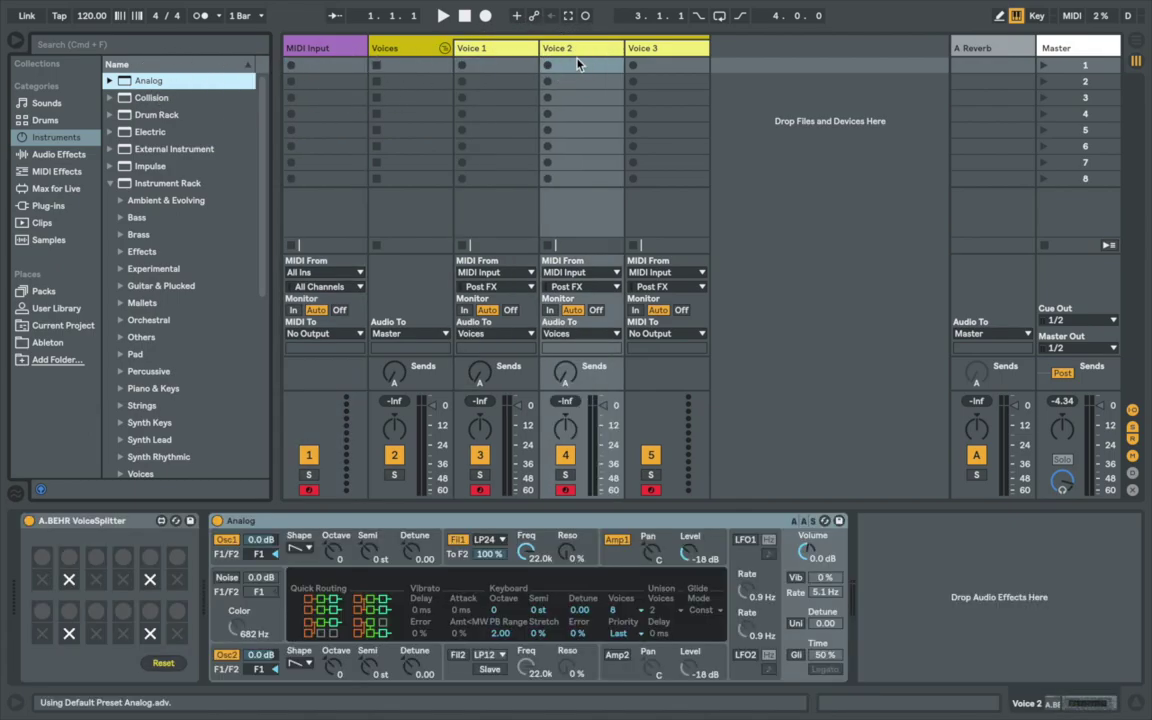
left_click_drag(140, 80, 666, 72)
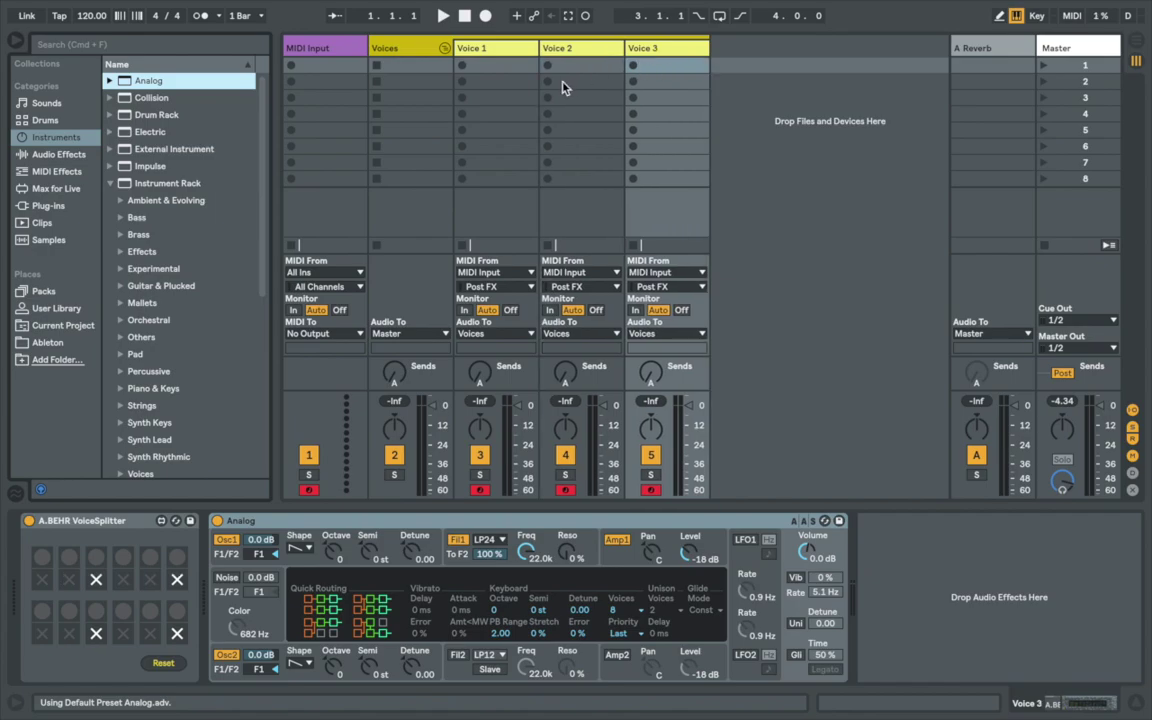
- Turn up the Send A reverb knobs on Voice 1, 2 and 3 to about half
left_click_drag(479, 370, 479, 360)
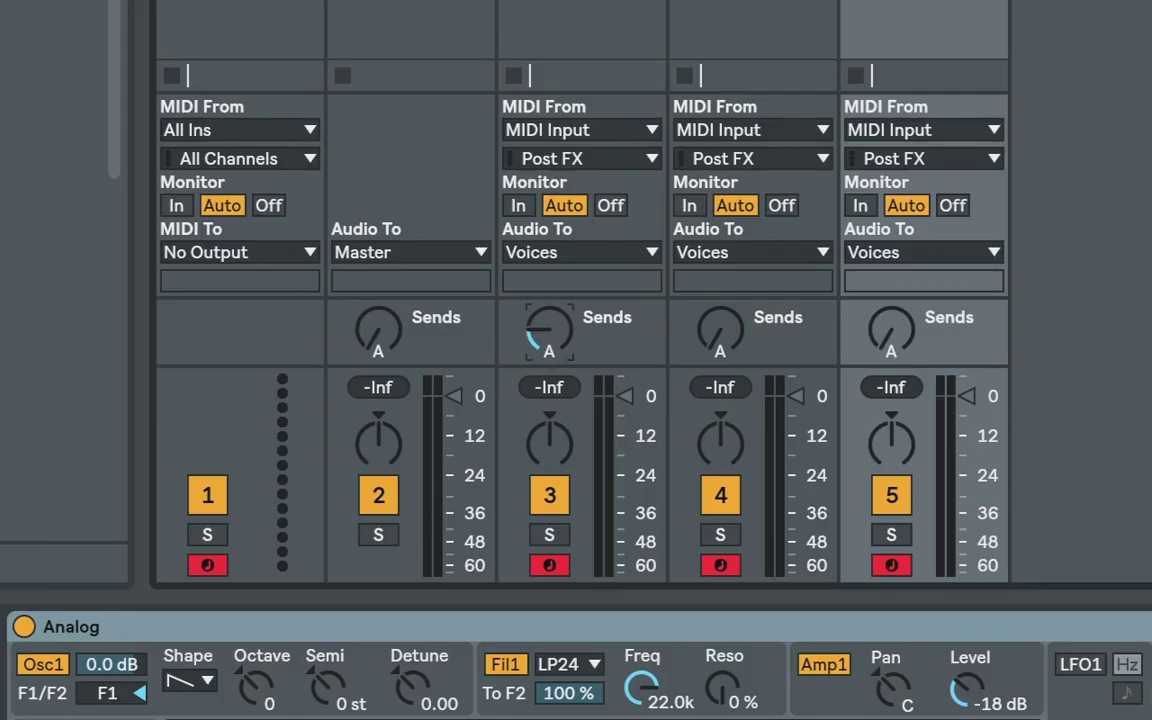
left_click_drag(549, 330, 549, 318)
left_click_drag(720, 330, 720, 318)
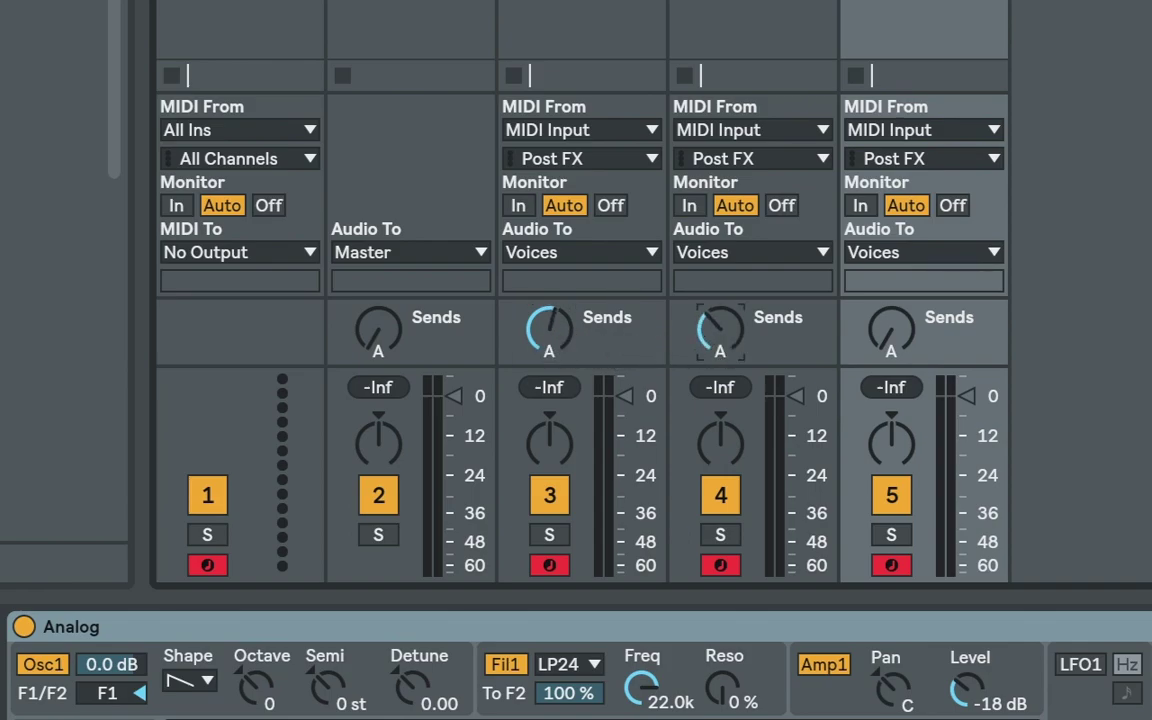
left_click_drag(897, 335, 897, 323)
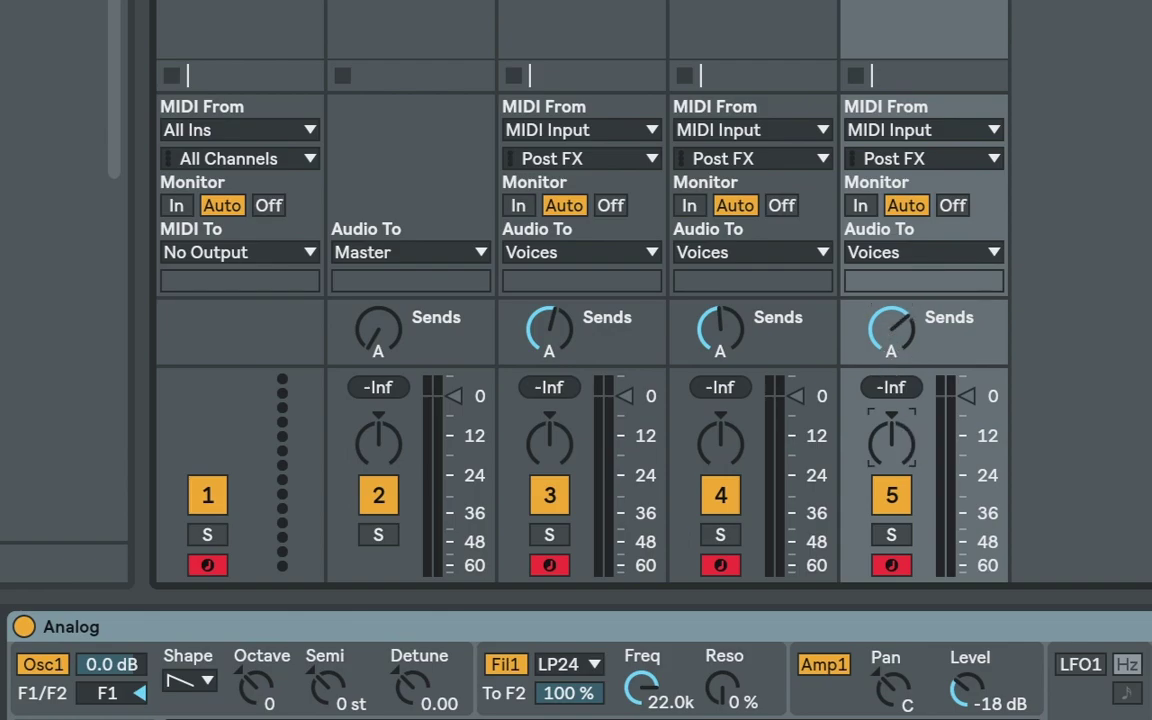
- Bring the Voice 1–3 volumes up from -Inf to roughly -11, -9 and -7.5 dB
left_click(904, 440)
left_click(721, 447)
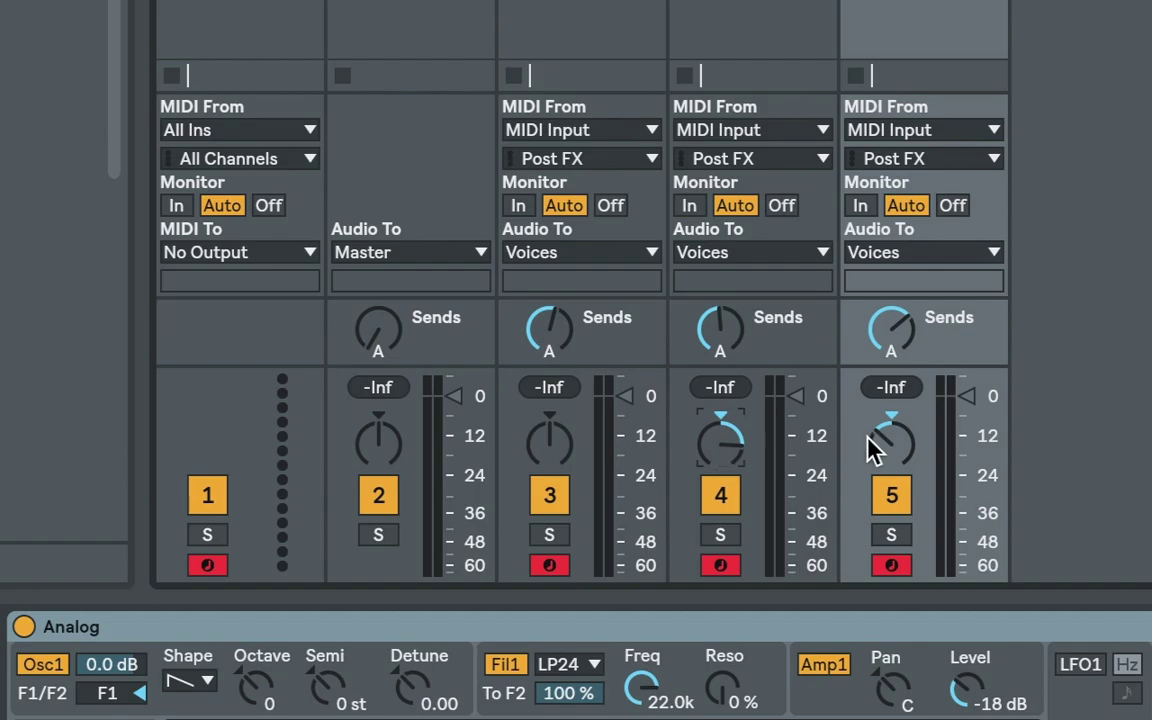
left_click_drag(884, 442, 884, 458)
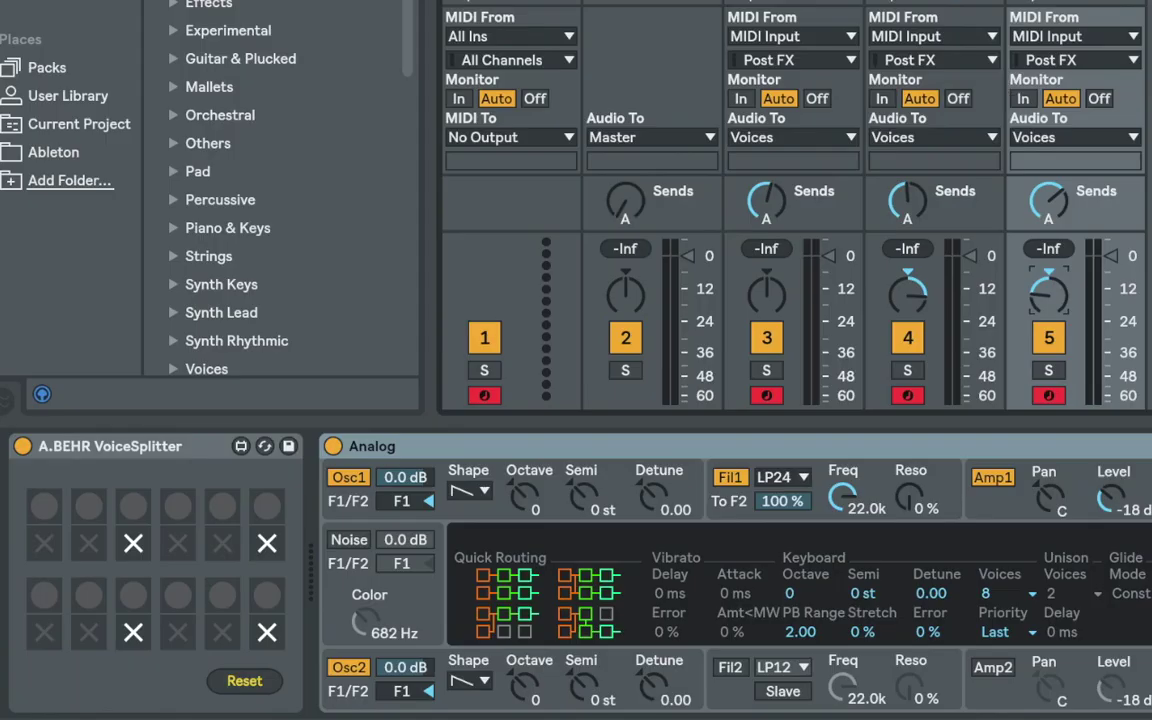
left_click(830, 300)
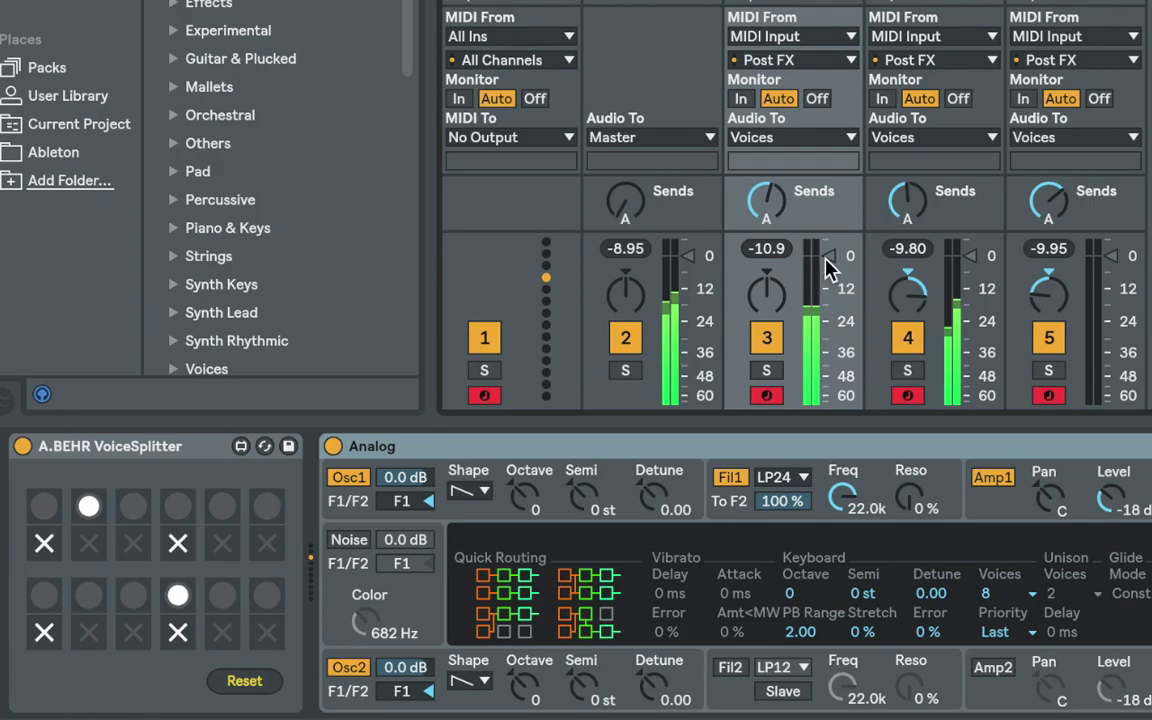
left_click_drag(826, 298, 828, 281)
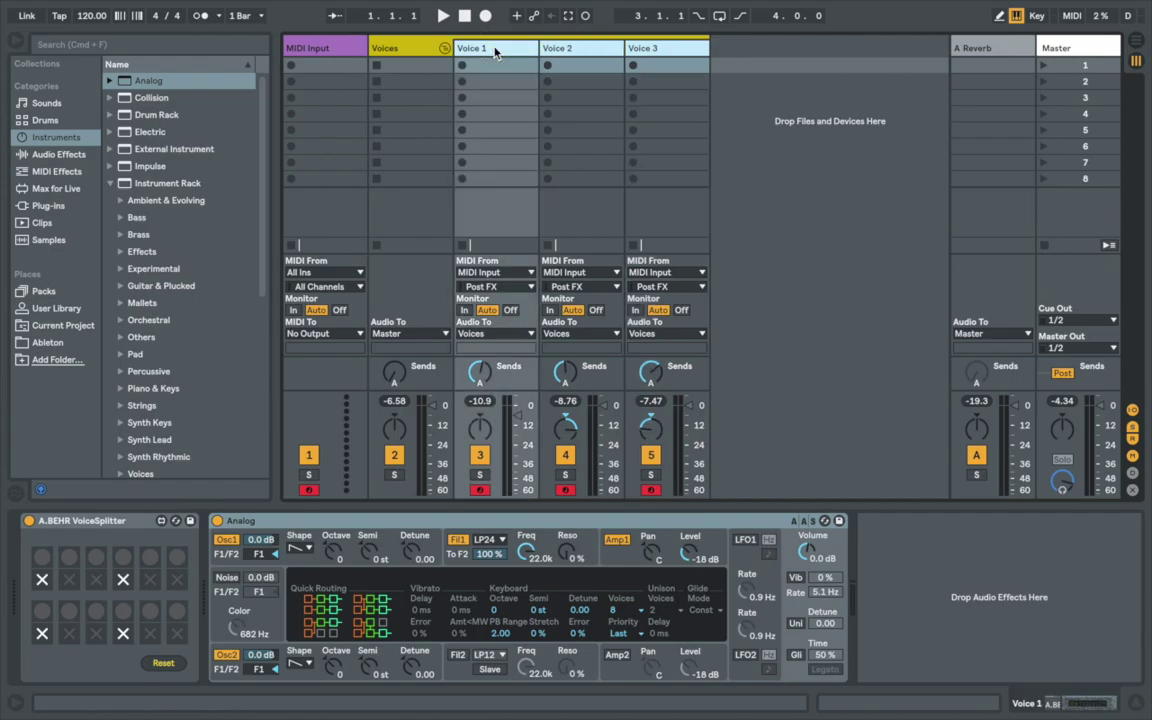
- Duplicate the three voice tracks and name the copies Voice 4, Voice 5 and Voice 6
key("super+d")
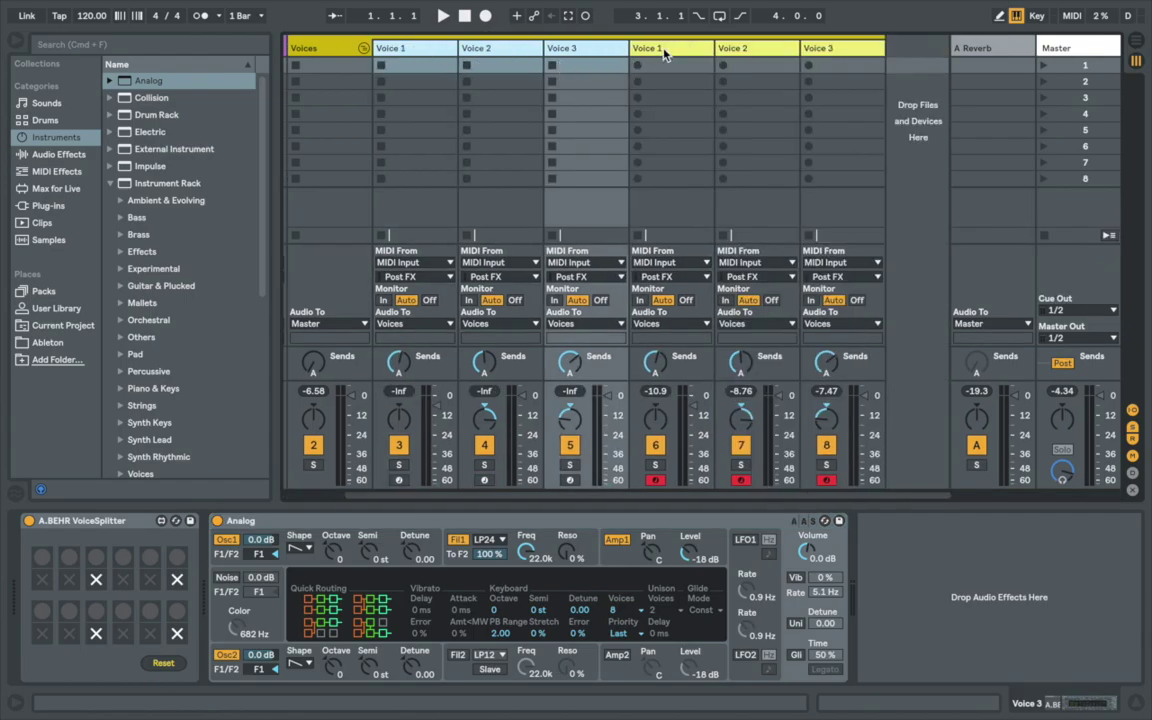
left_click(765, 56)
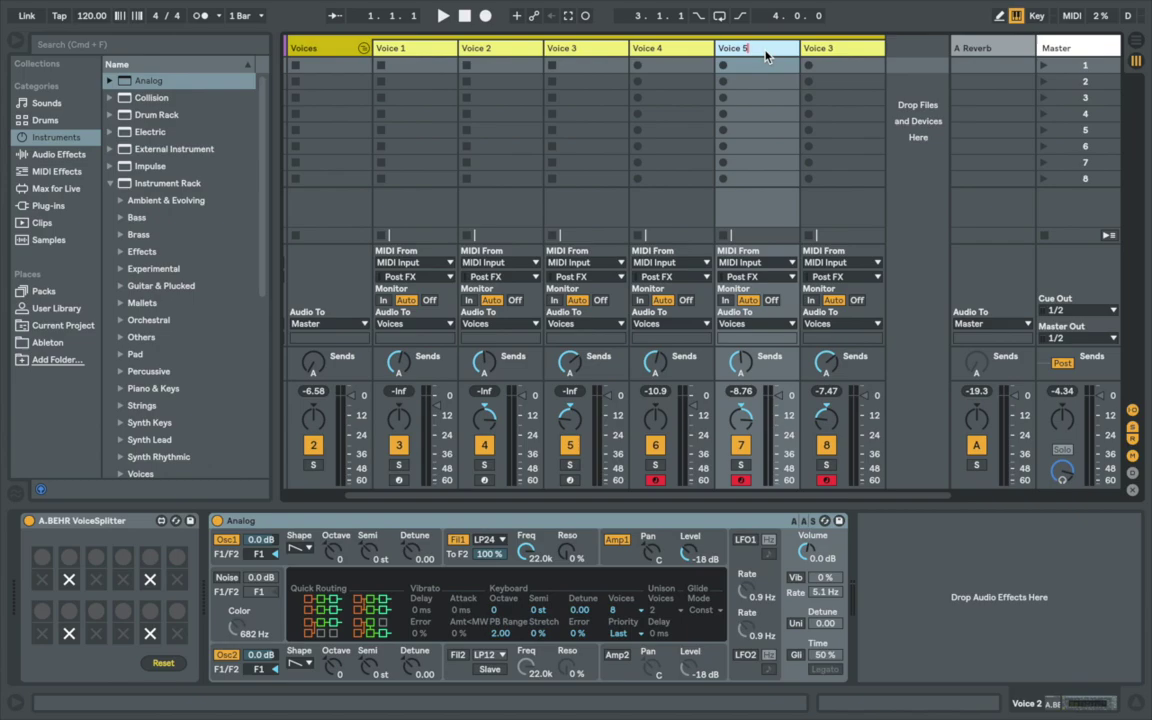
key("Tab")
type("Voice 6")
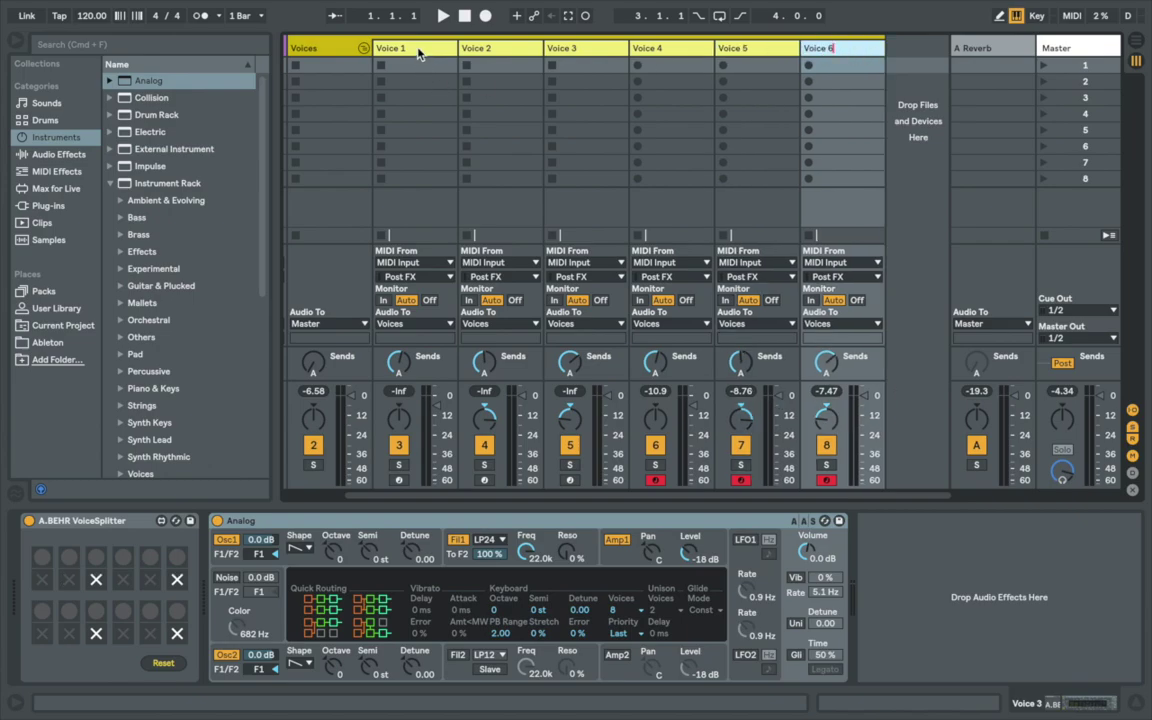
left_click(418, 55)
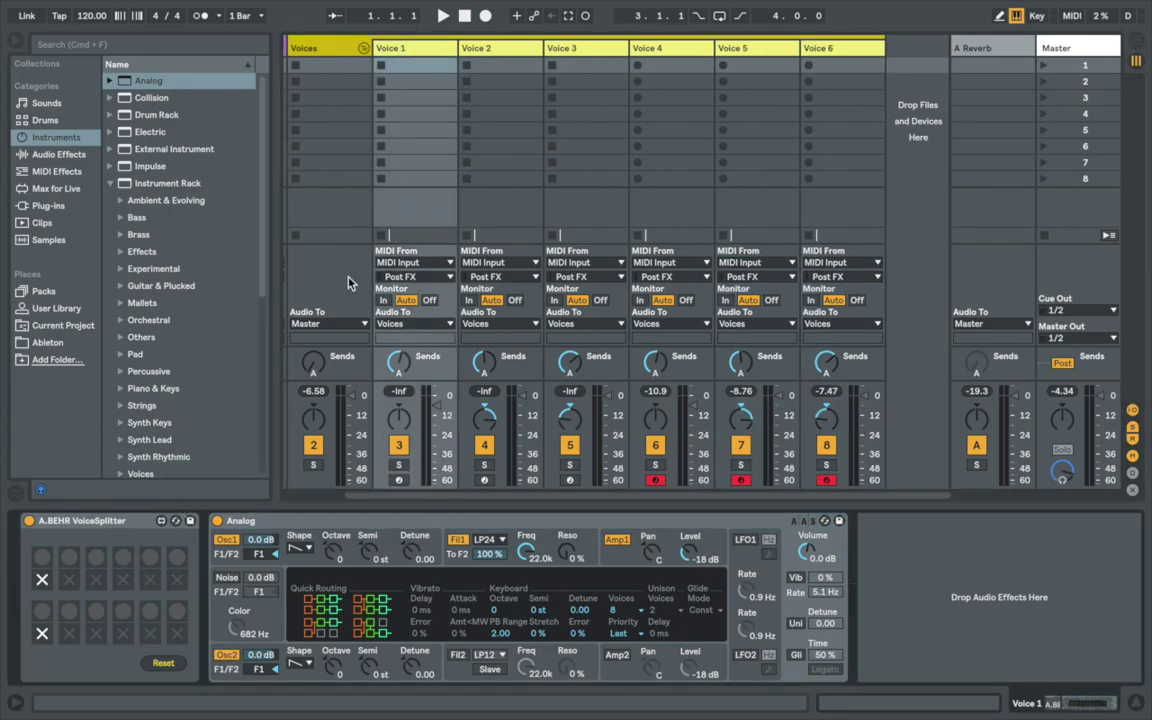
- Check each VoiceSplitter pattern on Voice 2 through Voice 6
left_click(450, 48)
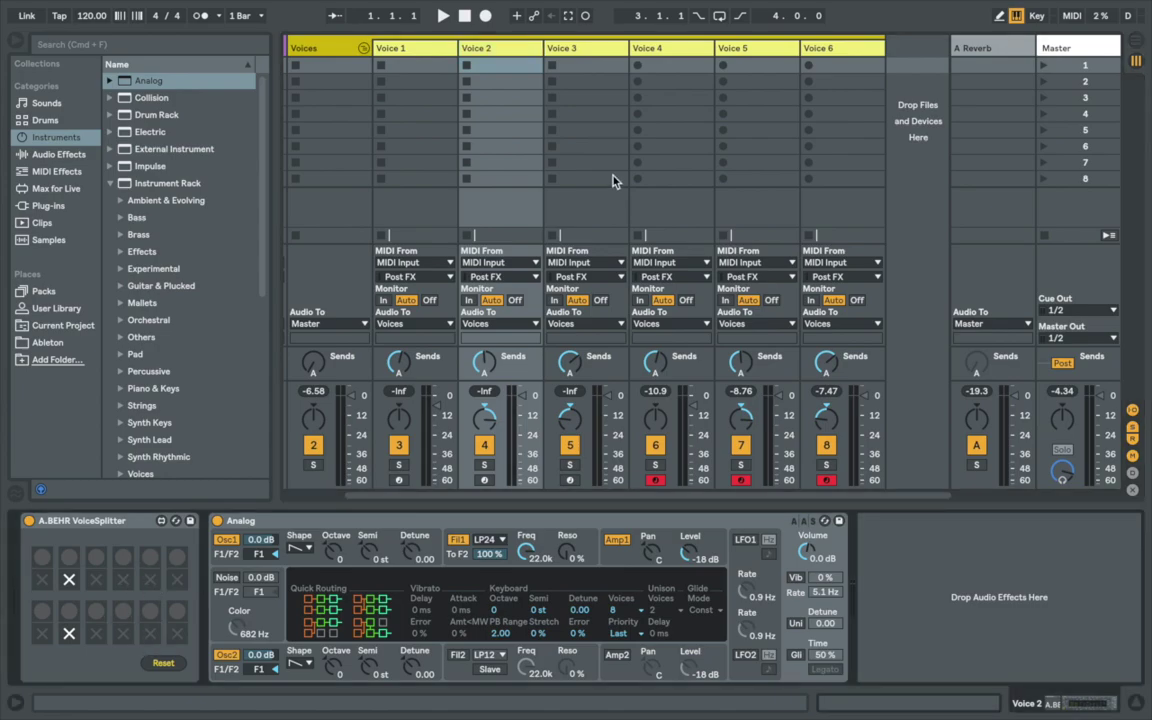
left_click(599, 48)
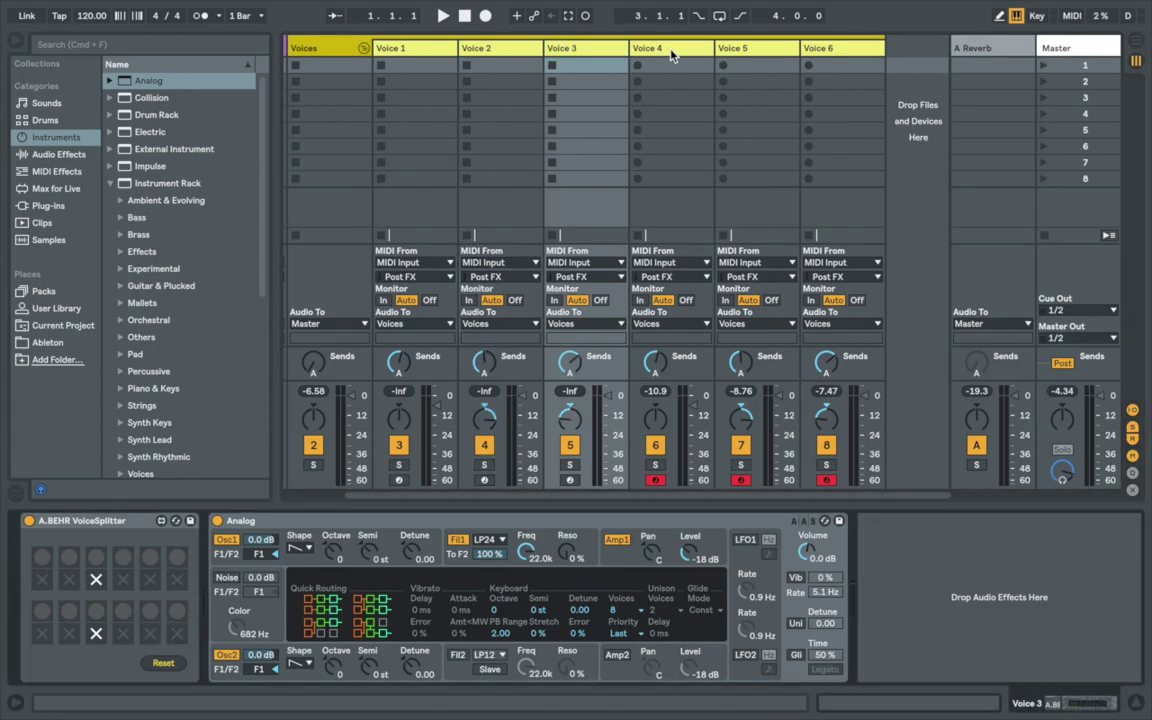
left_click(670, 53)
left_click(720, 88)
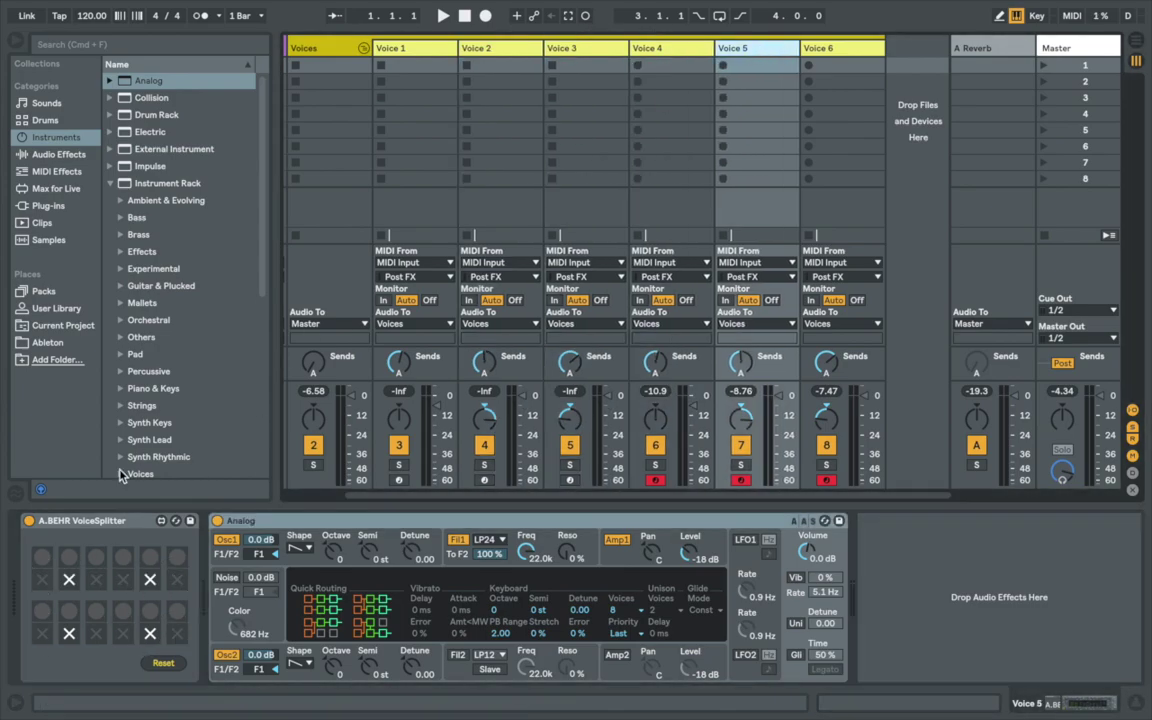
left_click(832, 53)
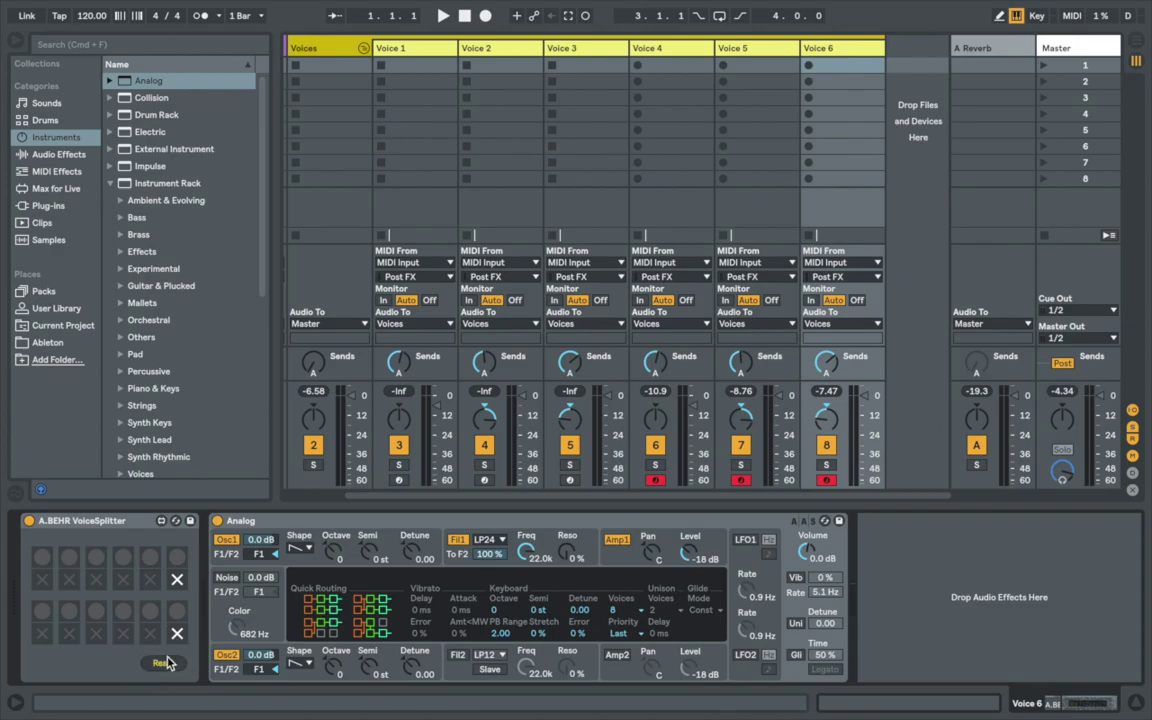
- Delete the Analog synths from Voice 6, Voice 5 and Voice 4
left_click(313, 520)
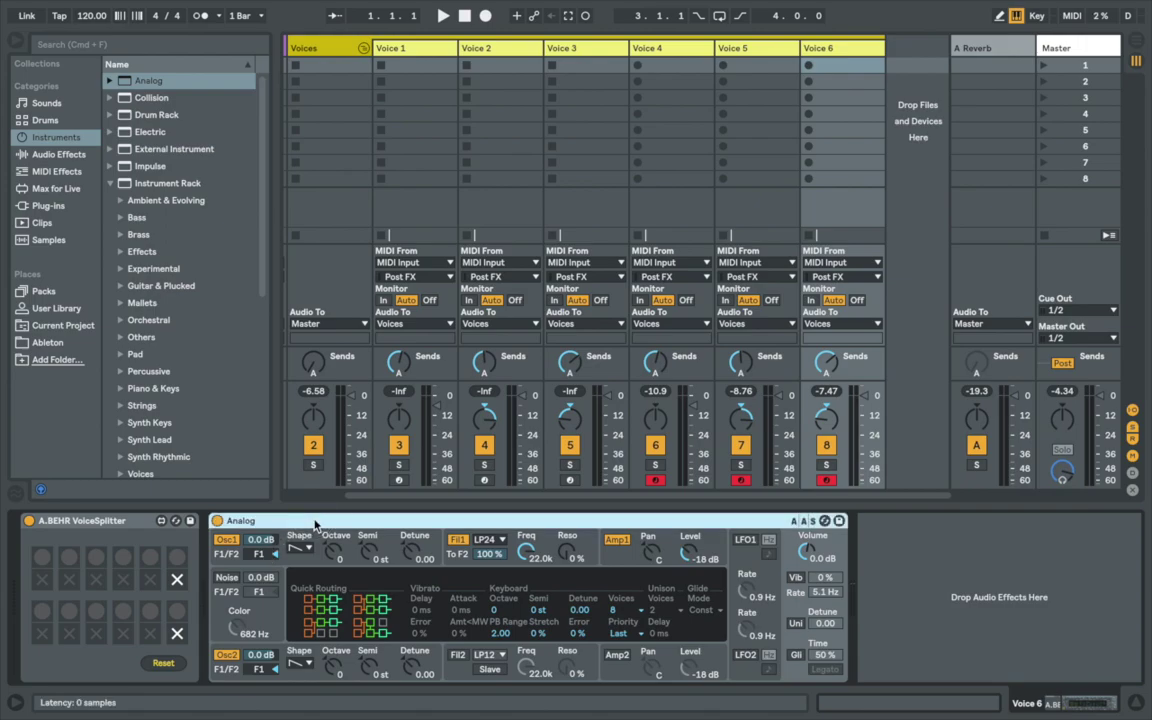
key("Delete")
left_click(743, 48)
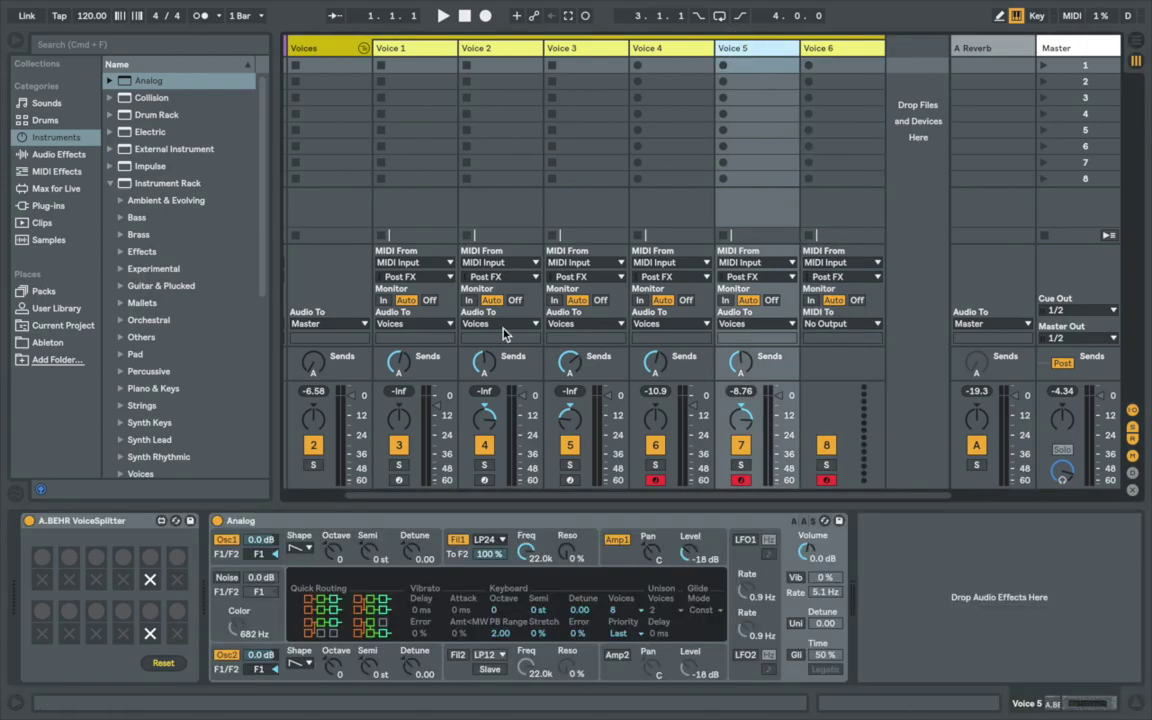
left_click(375, 522)
key("Delete")
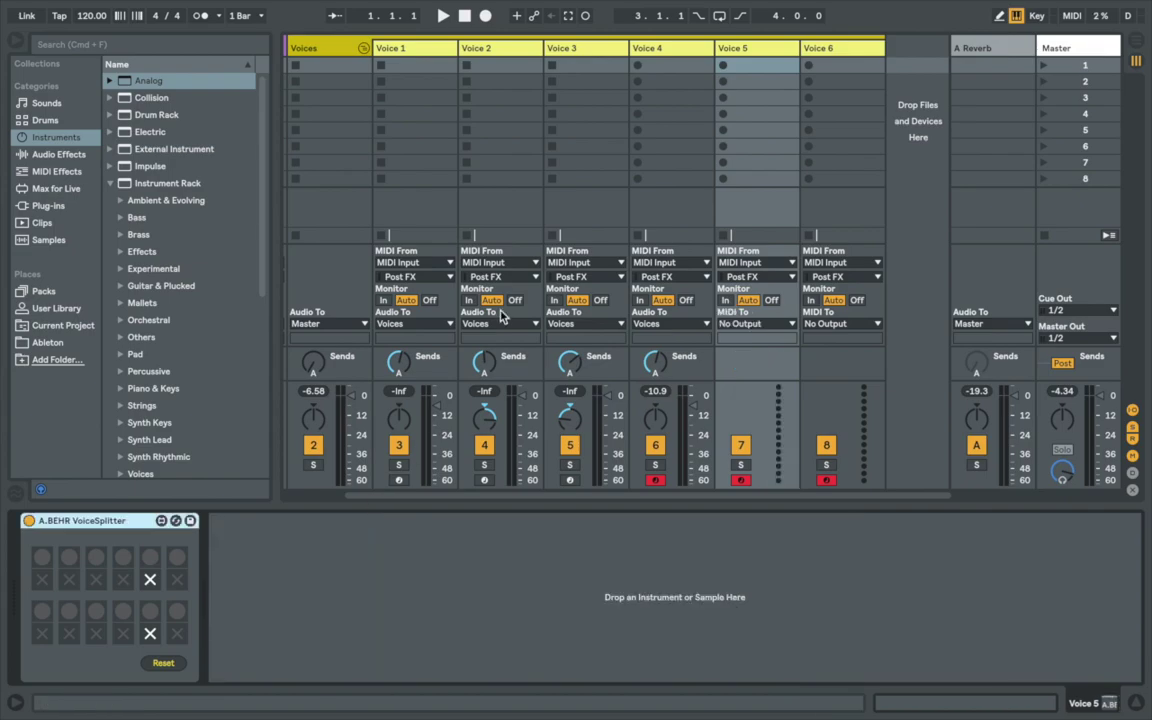
left_click(670, 50)
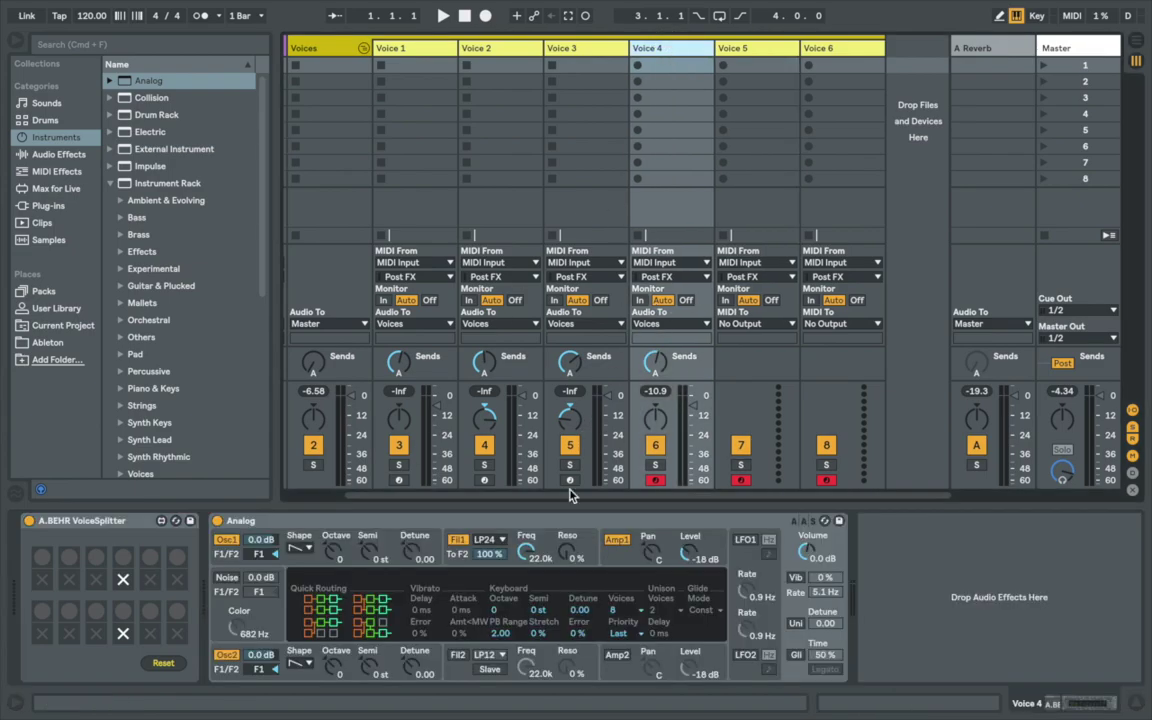
left_click(510, 521)
key("Delete")
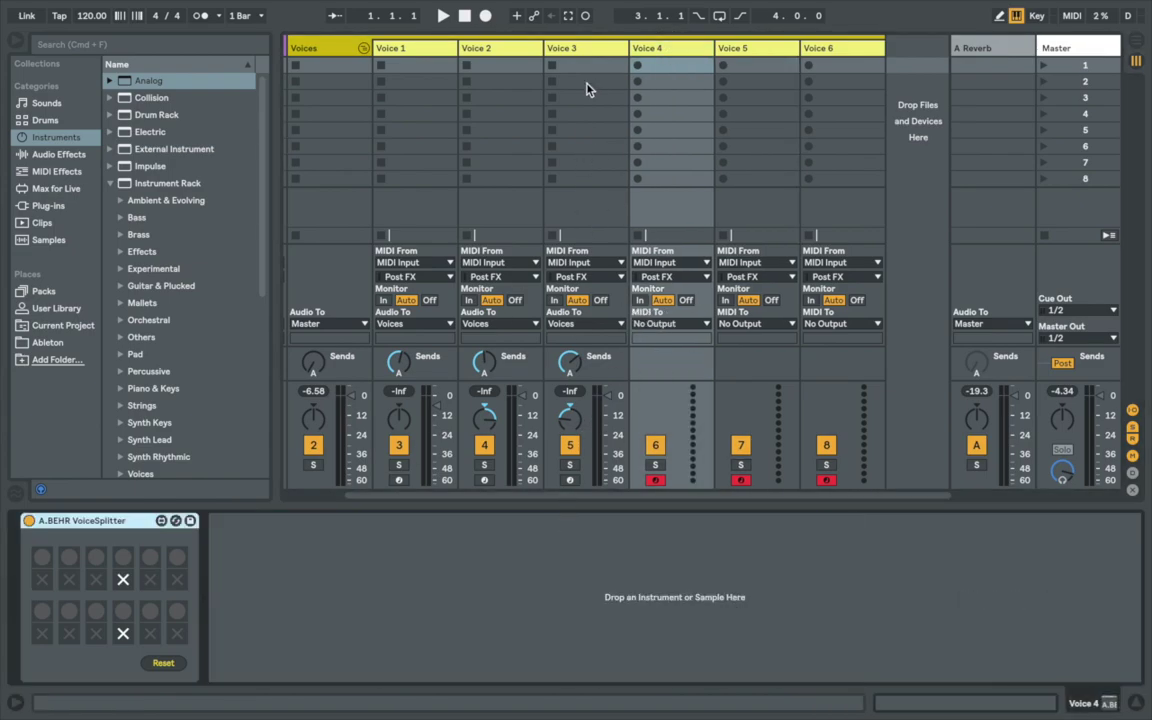
- Delete the Analog synths from Voice 3, Voice 2 and Voice 1
left_click(577, 54)
left_click(478, 524)
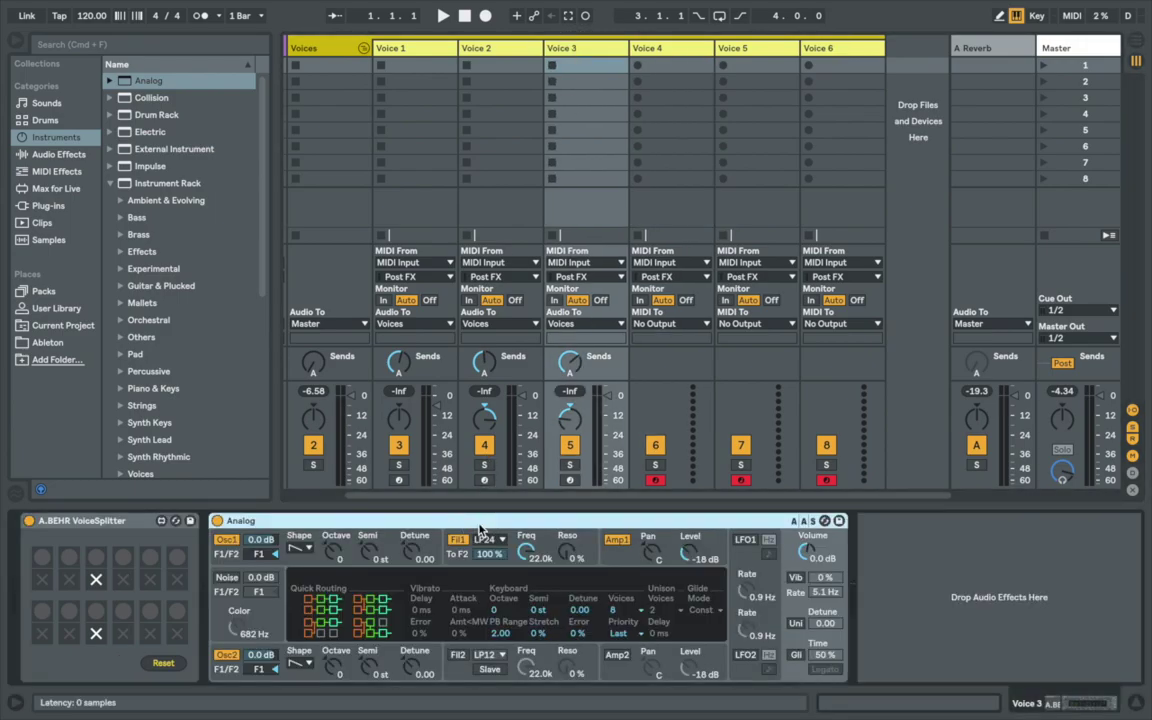
key("Delete")
left_click(494, 52)
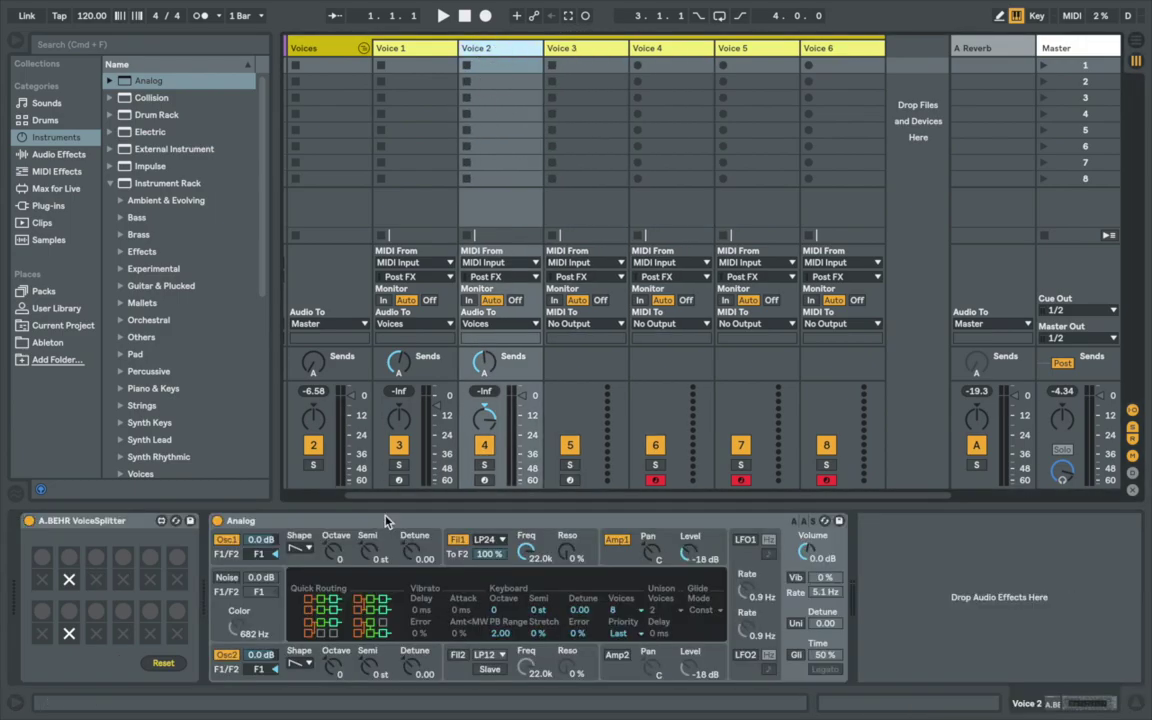
left_click(396, 531)
key("Delete")
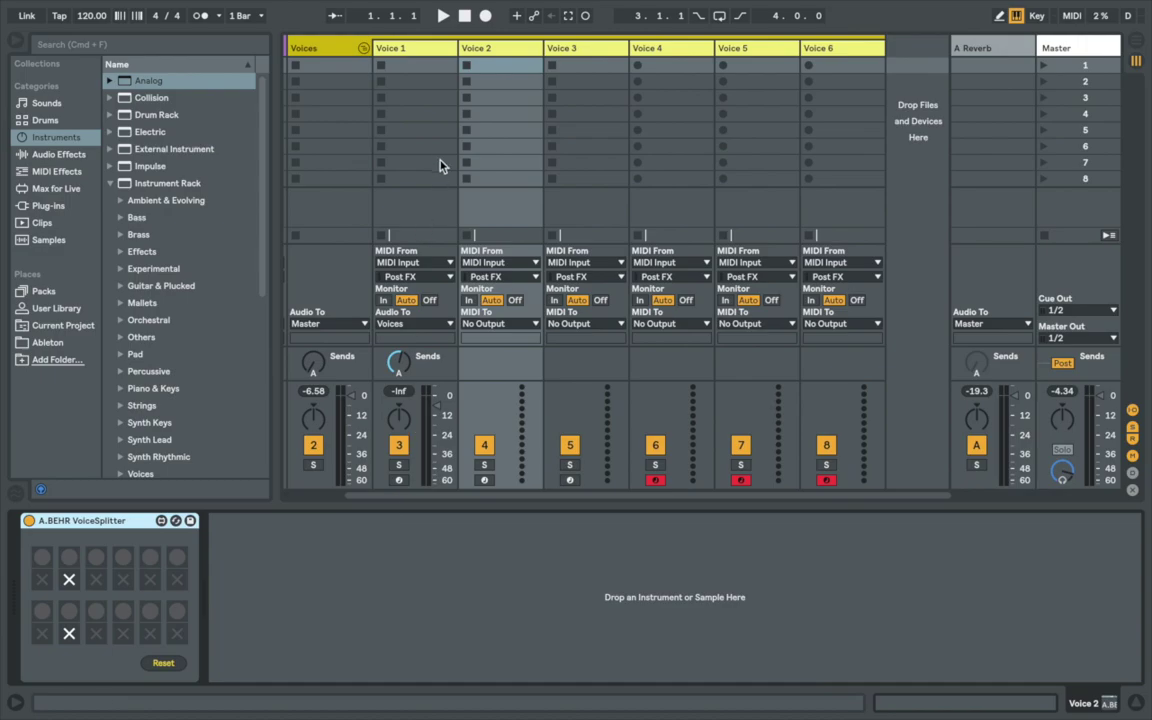
left_click(420, 48)
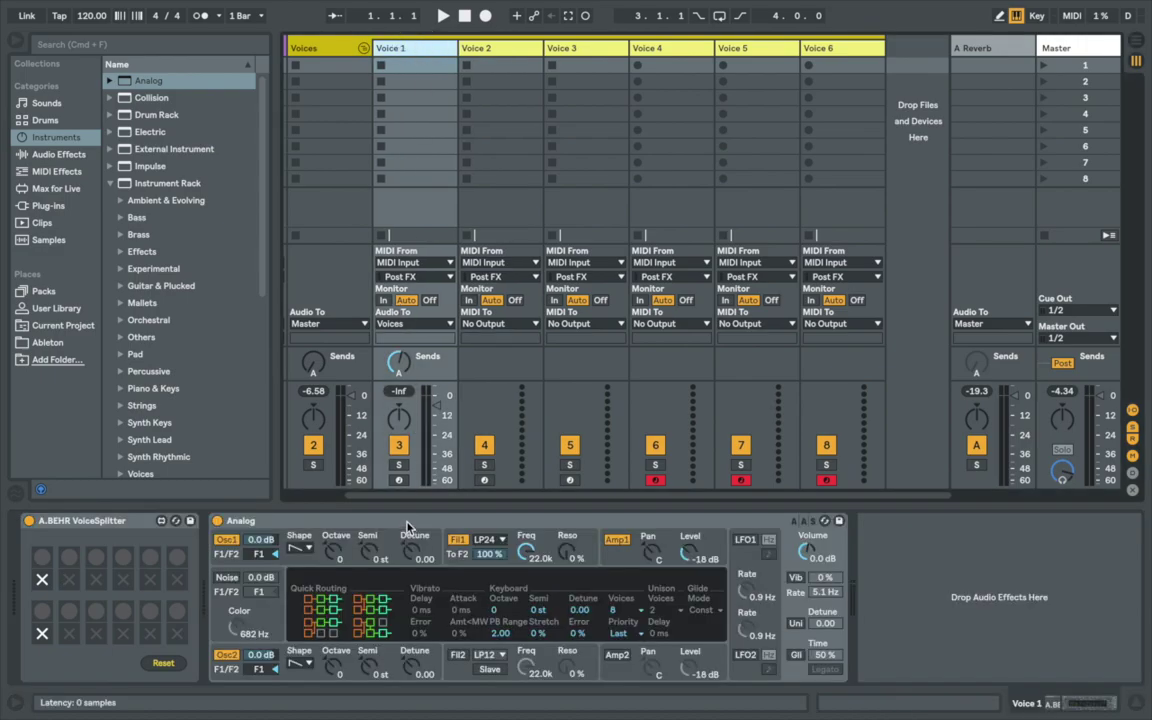
key("Delete")
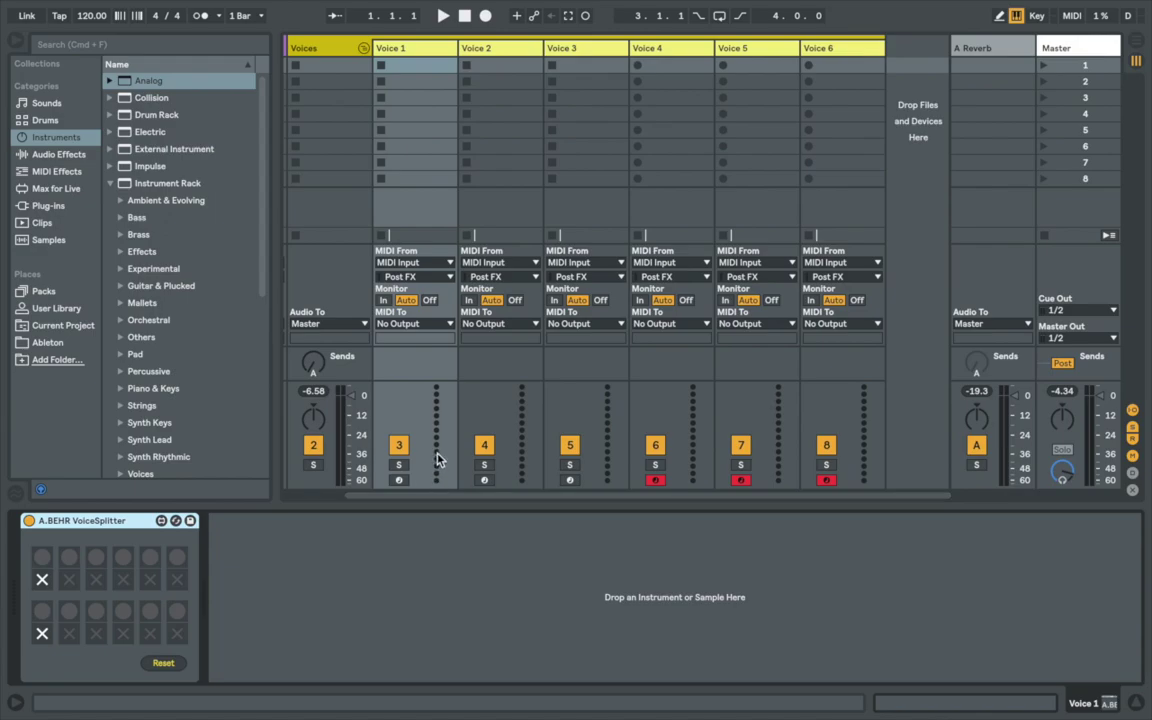
- Check the MIDI To outputs of Voice 1, 2 and 3, leaving them unchanged
left_click(451, 325)
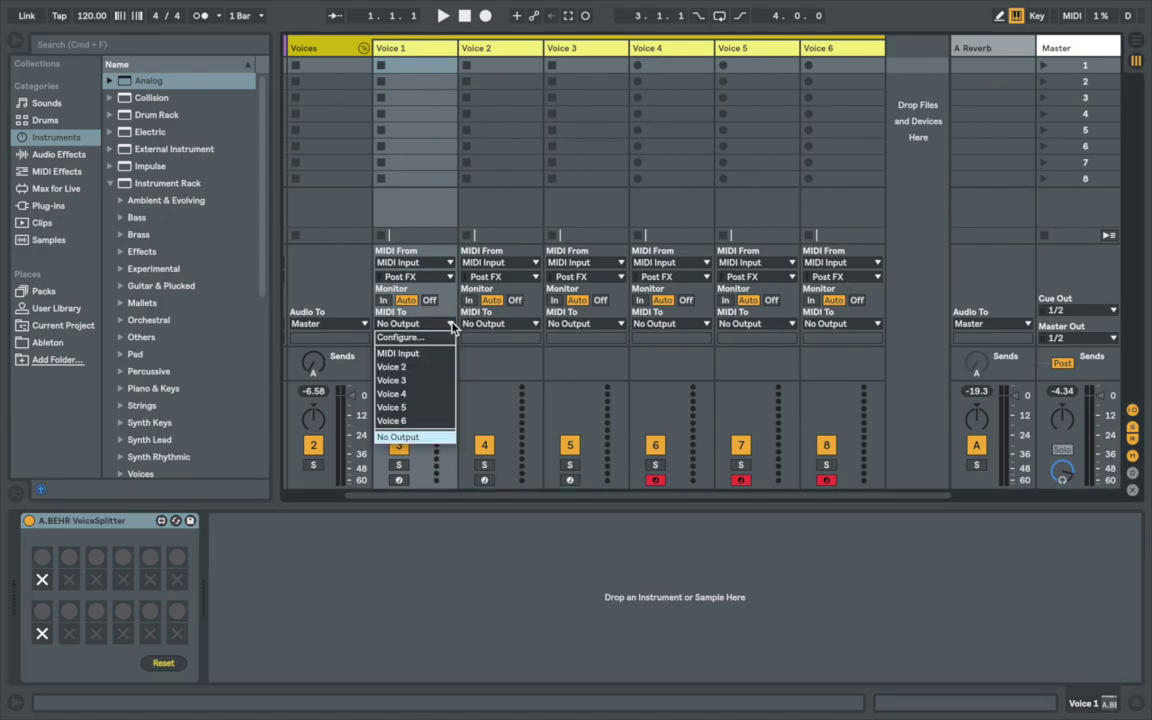
left_click(451, 328)
left_click(500, 328)
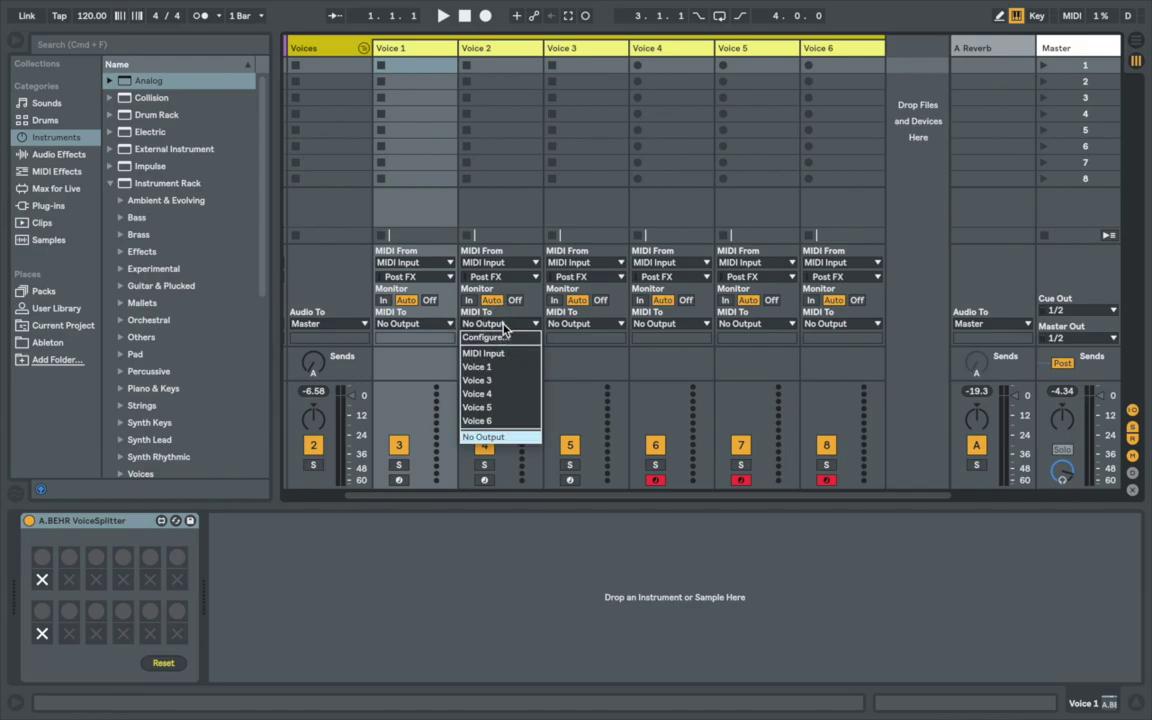
left_click(504, 328)
left_click(566, 325)
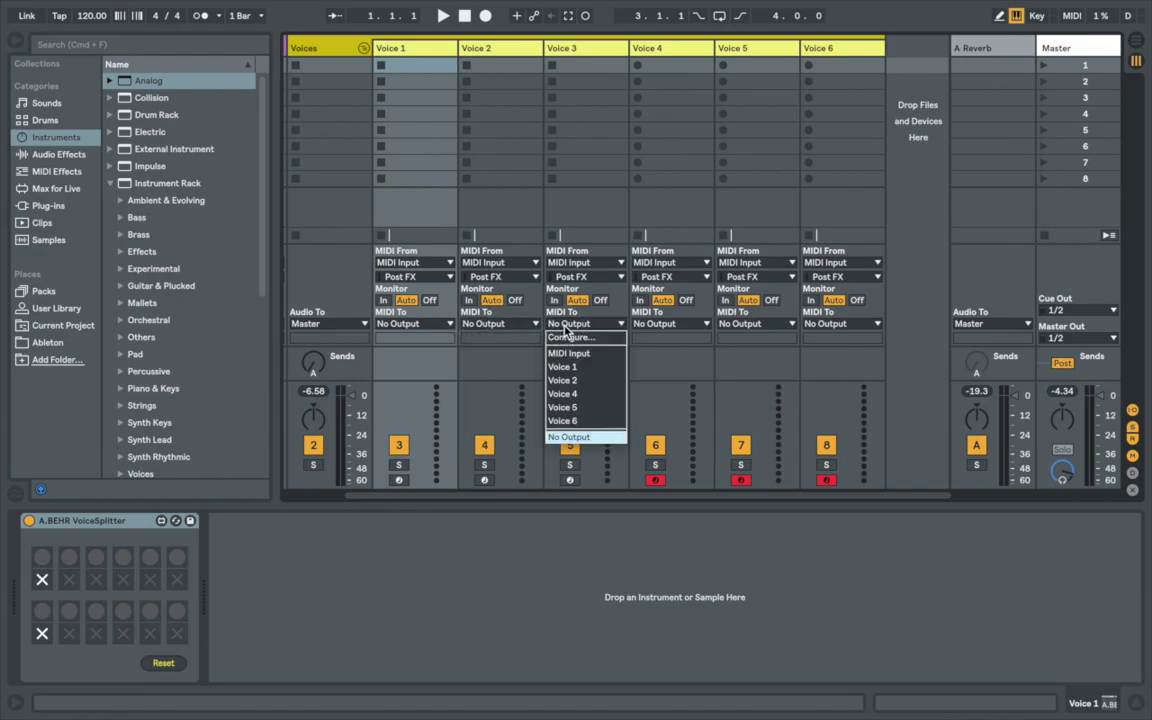
left_click(566, 328)
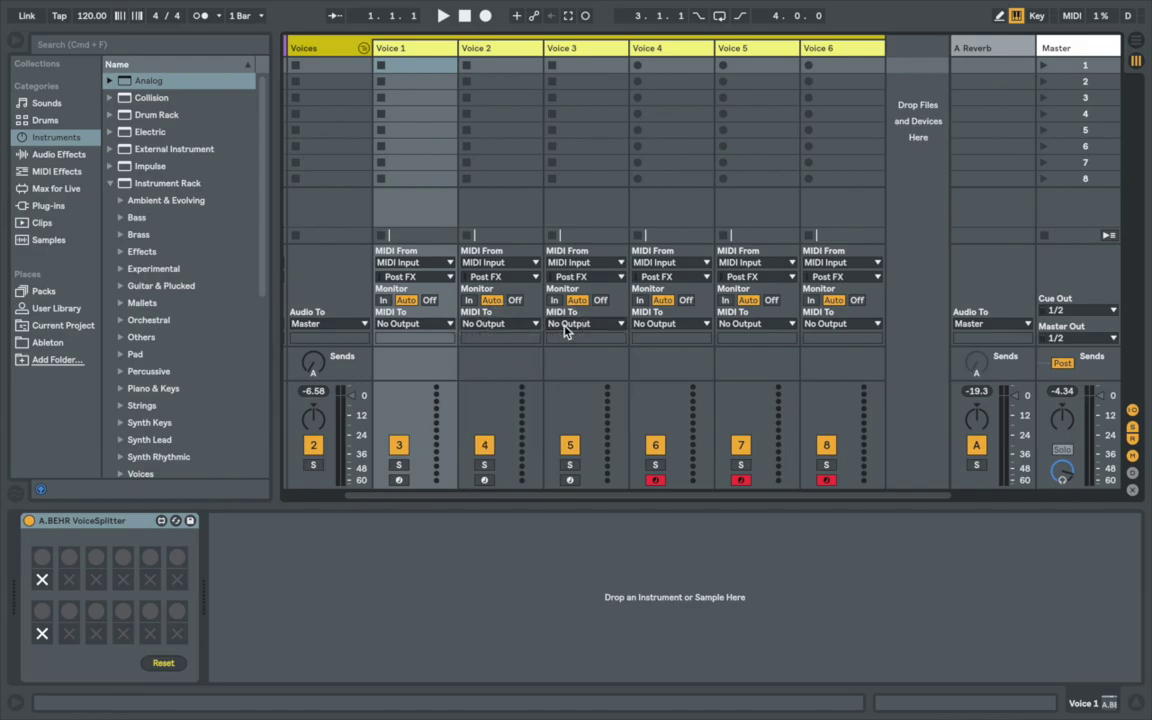
- Arm Voice 1, Voice 2 and Voice 3 for recording
left_click(398, 480)
left_click(486, 480)
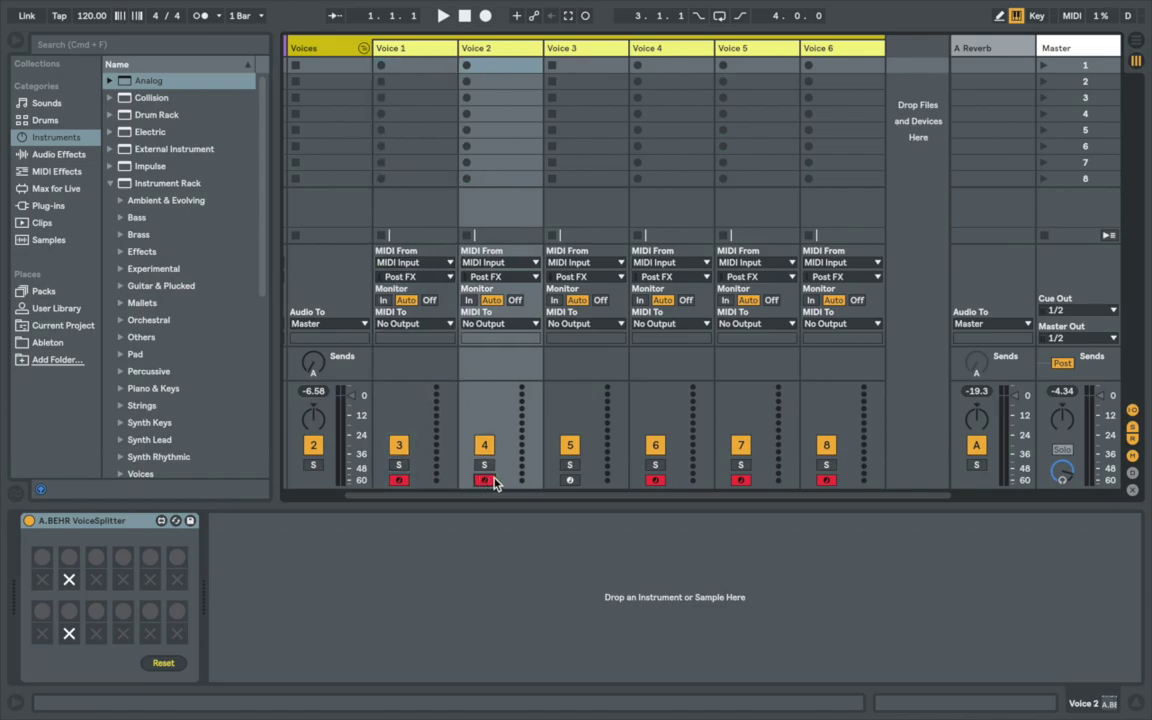
left_click(569, 481)
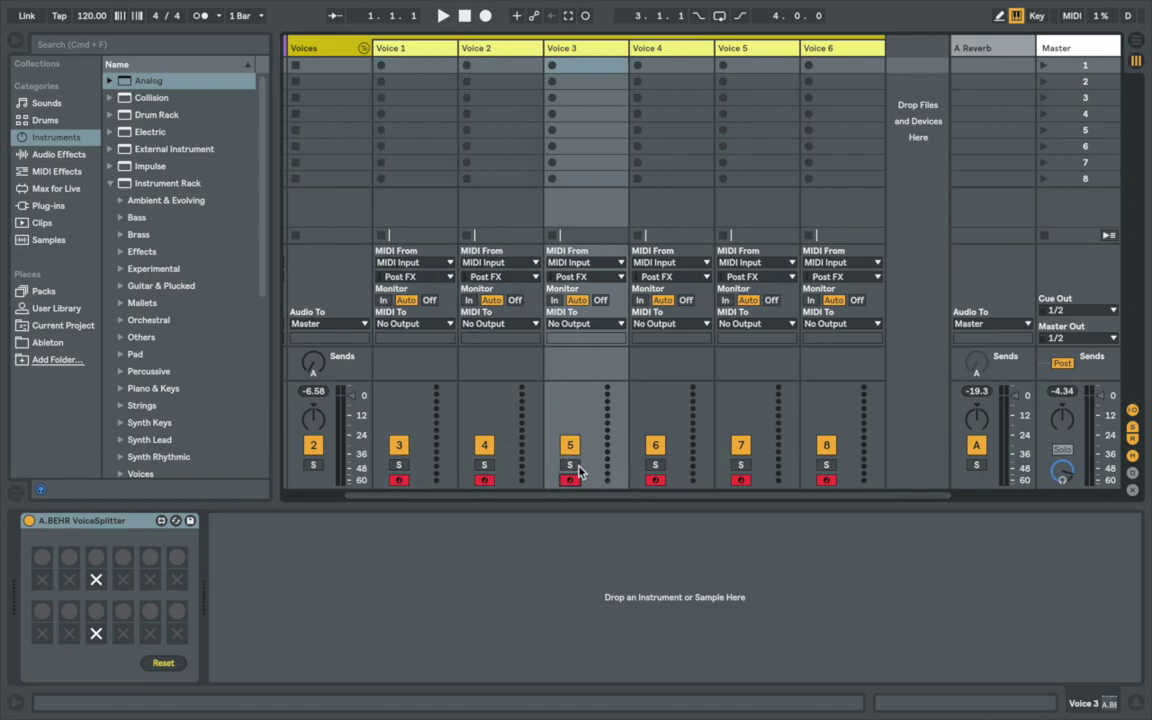
- Deactivate Voice 2 through Voice 6, disarm Voice 5 and 6, and bring MIDI Input into view
left_click(485, 445)
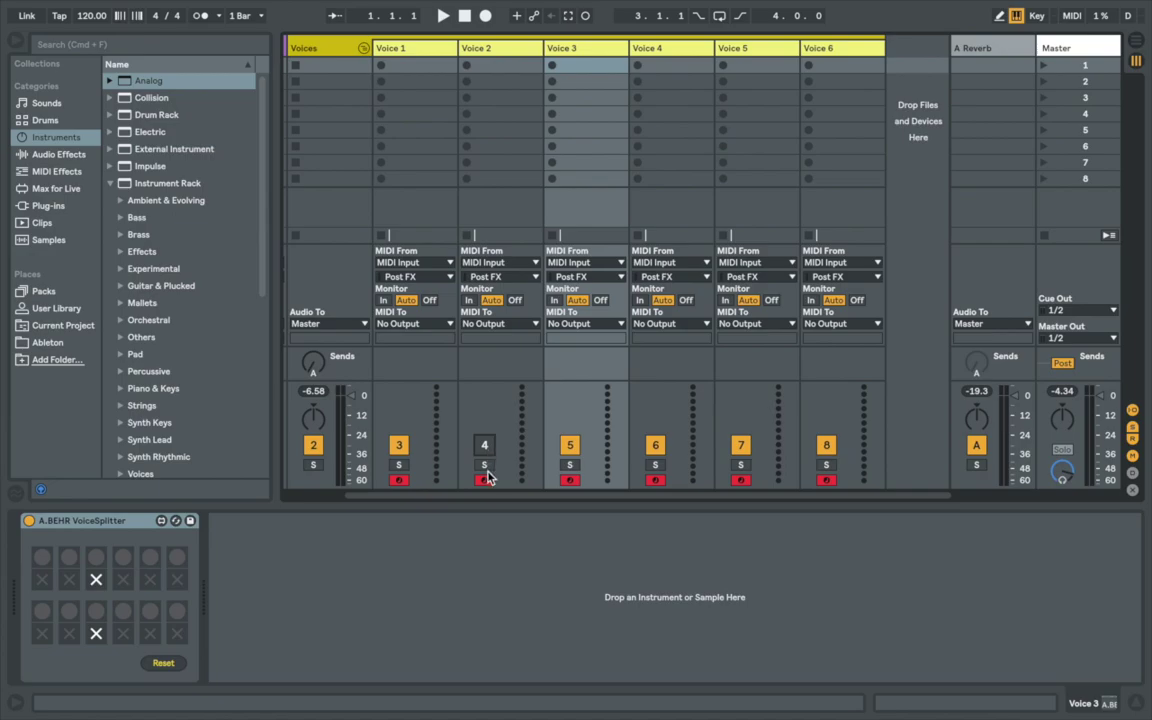
left_click(572, 445)
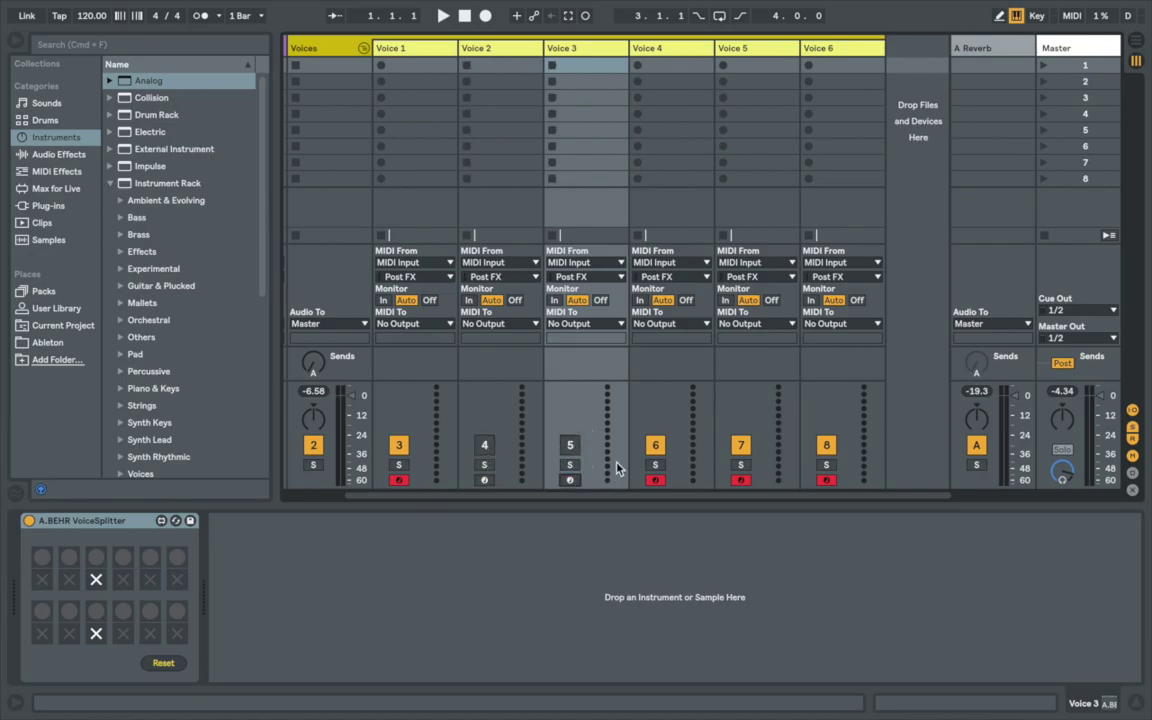
left_click(653, 445)
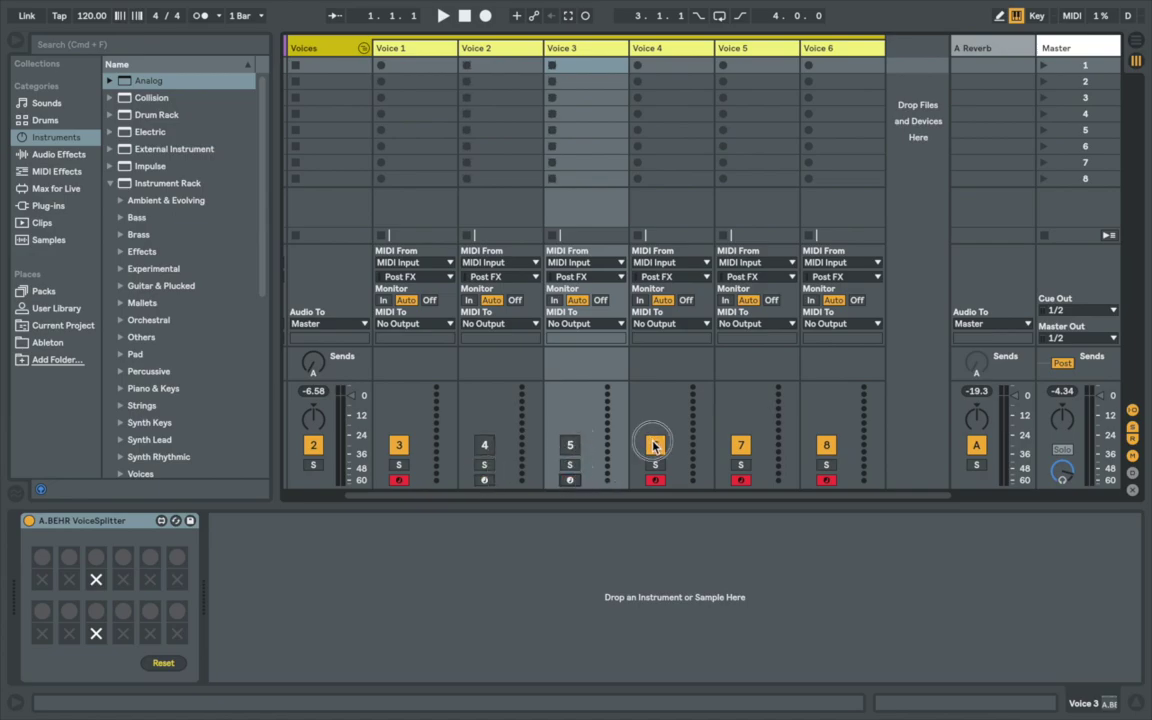
left_click(741, 446)
left_click(741, 480)
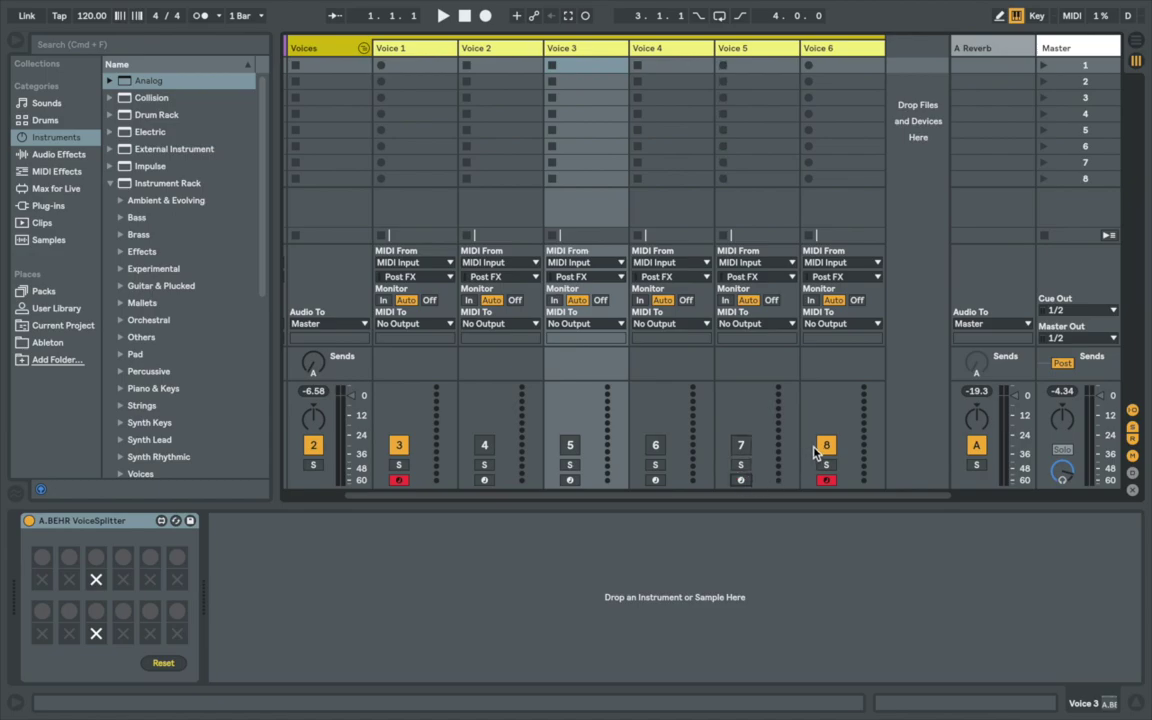
left_click(826, 446)
left_click(825, 480)
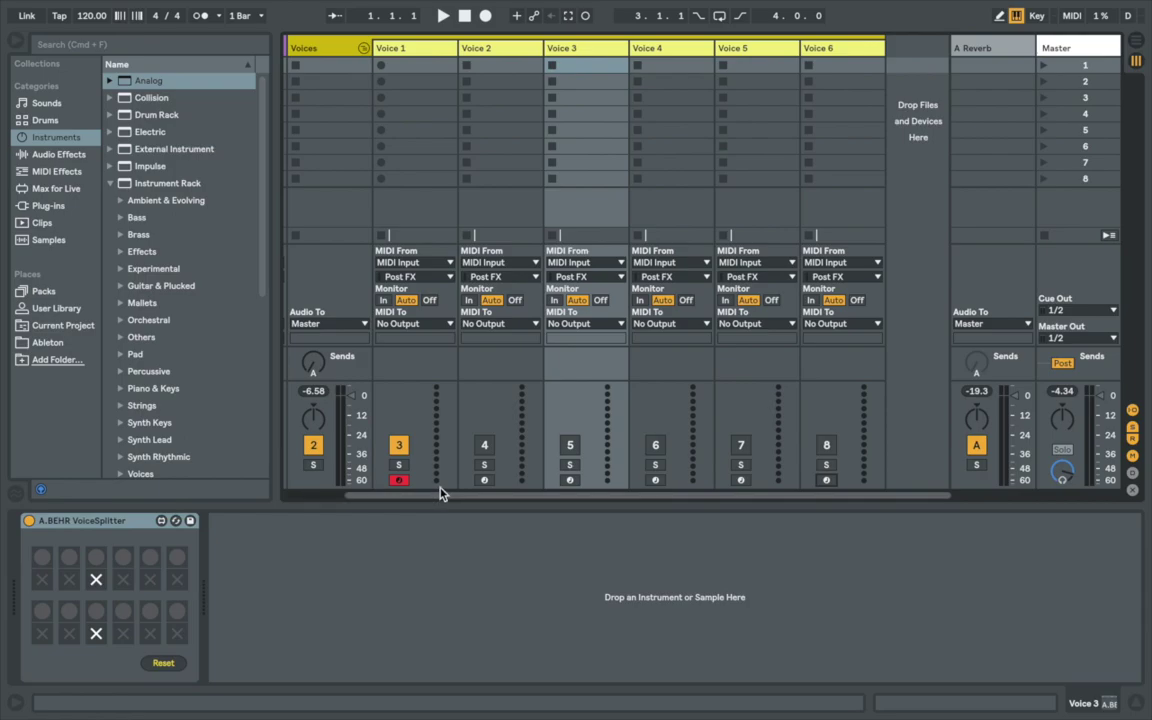
scroll(433, 448, "left", 2)
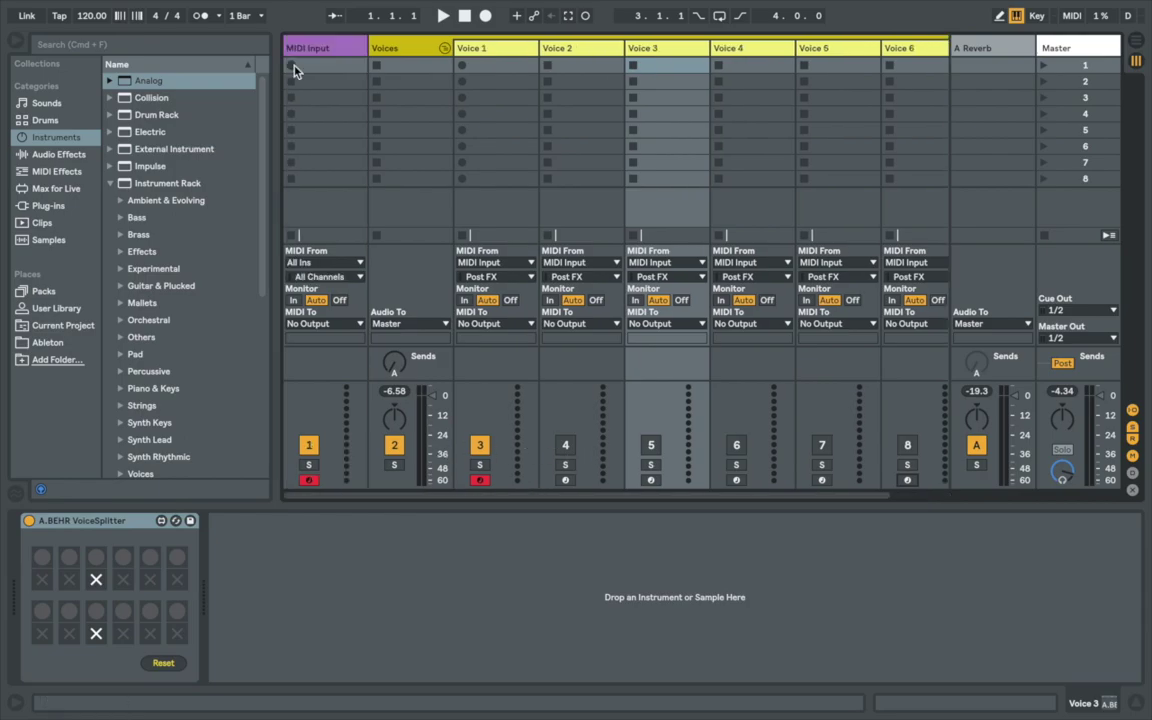
- Load the Analog synth onto the MIDI Input track and record the MIDI Input 1 clip into its first slot
left_click(318, 48)
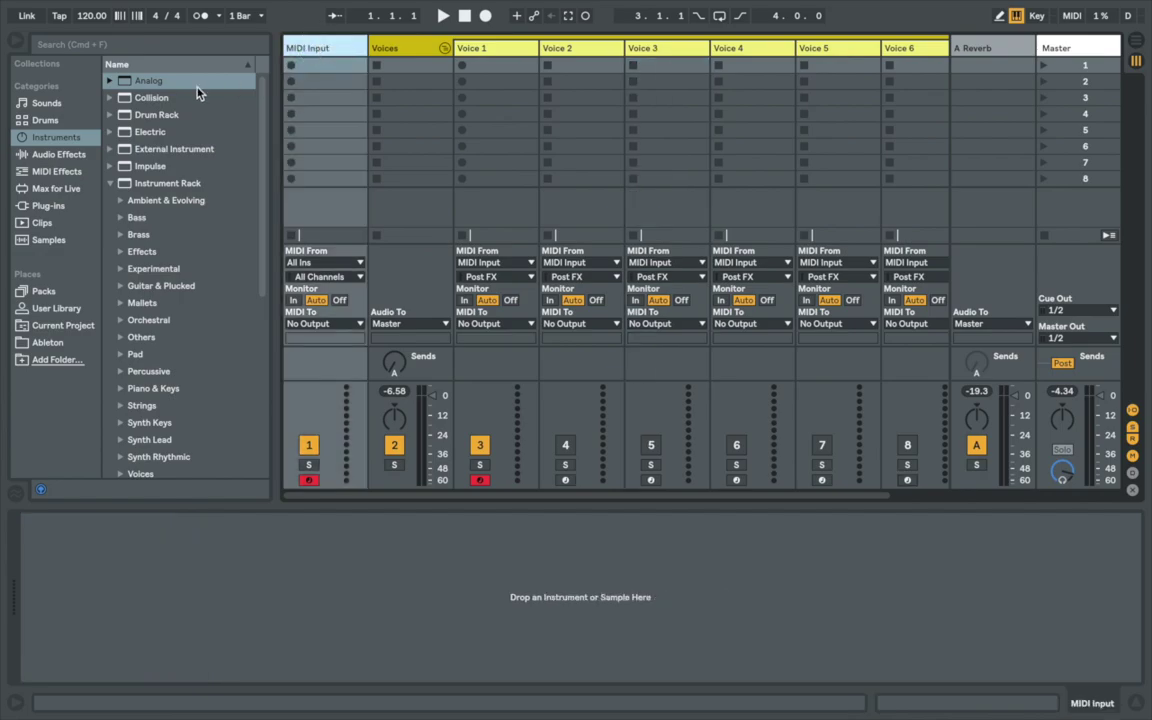
left_click_drag(145, 82, 314, 50)
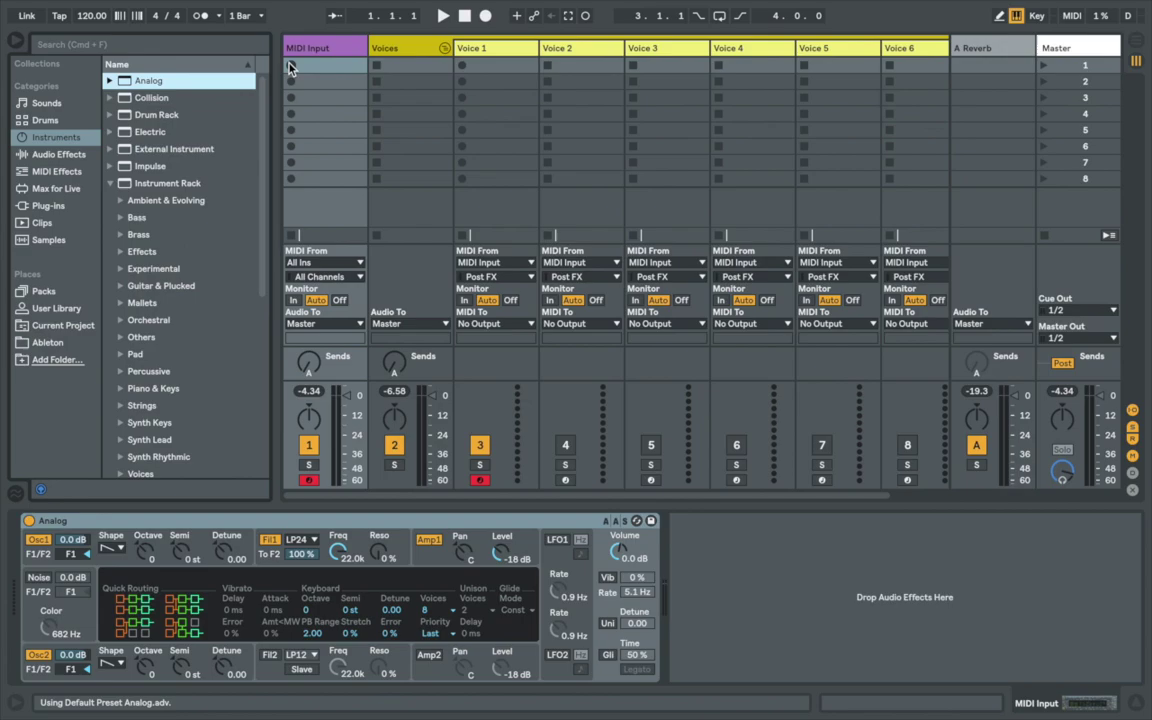
left_click(290, 66)
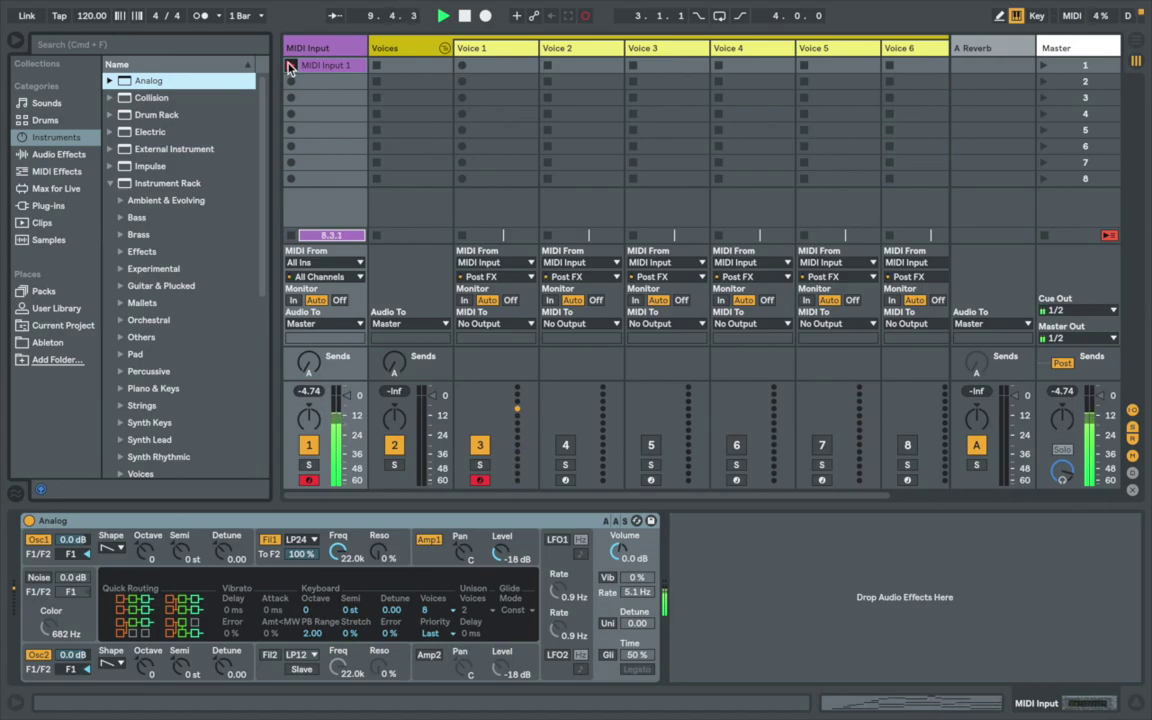
- Stop recording, launch the MIDI Input 1 clip, and reactivate and arm Voice 2
left_click(465, 16)
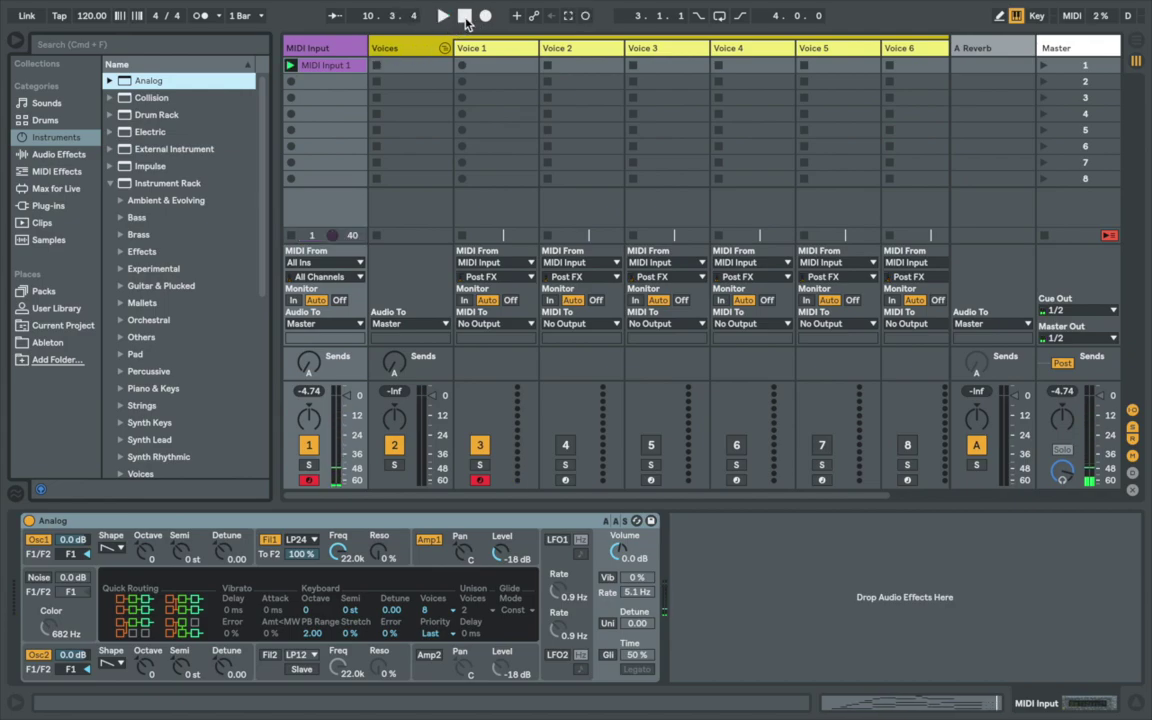
left_click(290, 66)
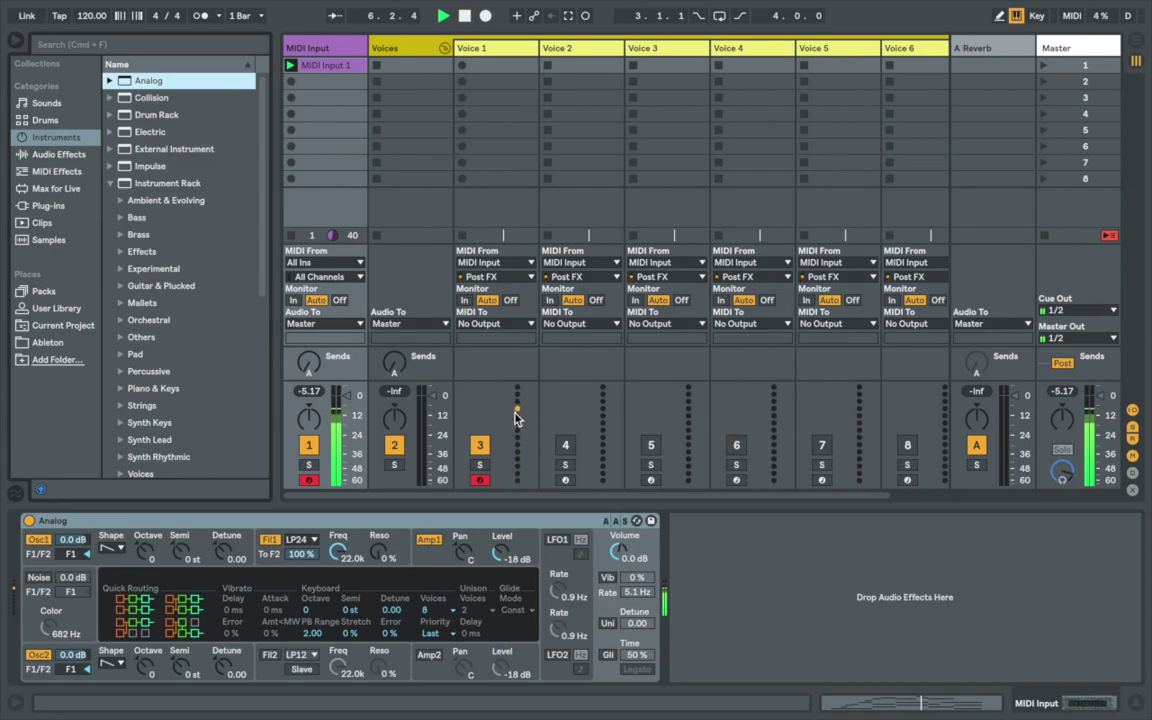
left_click(562, 447)
left_click(564, 479)
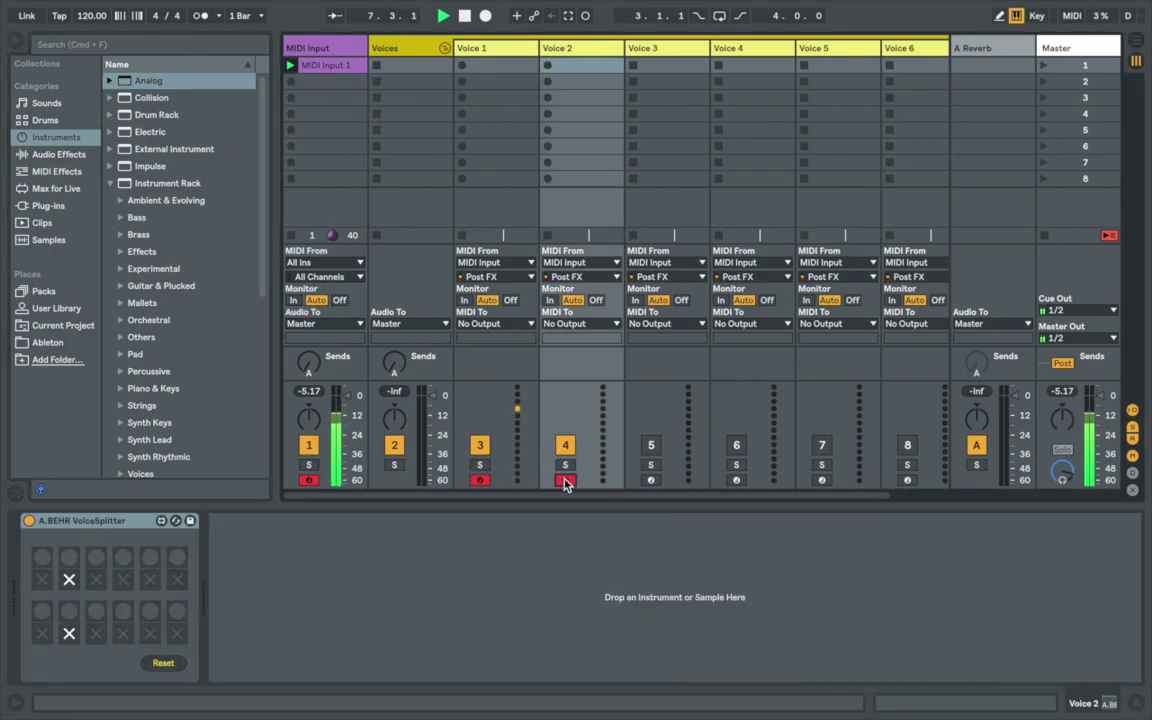
- Reactivate and arm Voice 3, Voice 4, Voice 5 and Voice 6
left_click(669, 446)
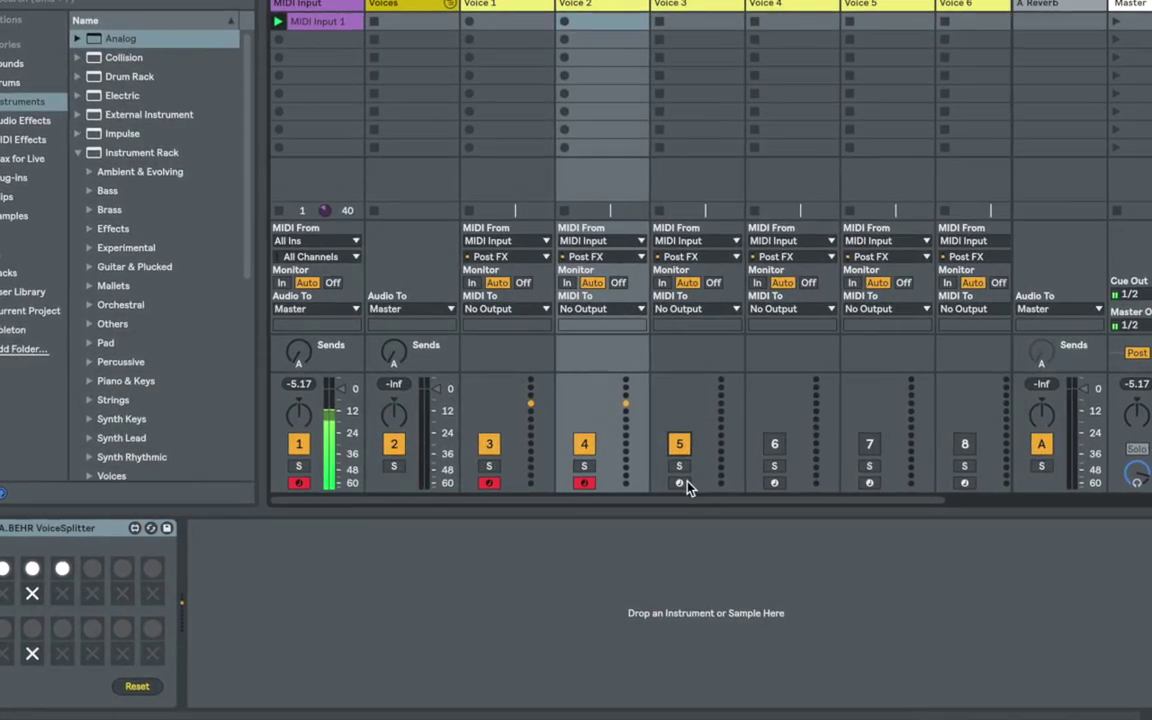
left_click(669, 484)
left_click(790, 440)
left_click(790, 480)
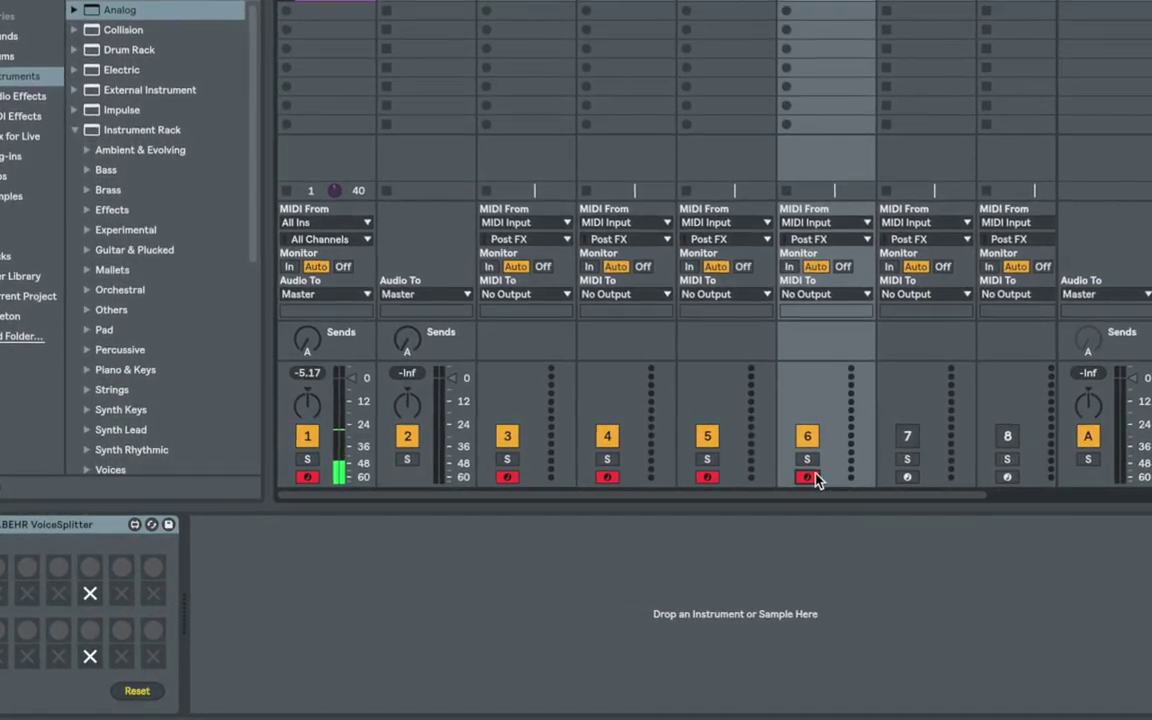
left_click(887, 440)
left_click(929, 471)
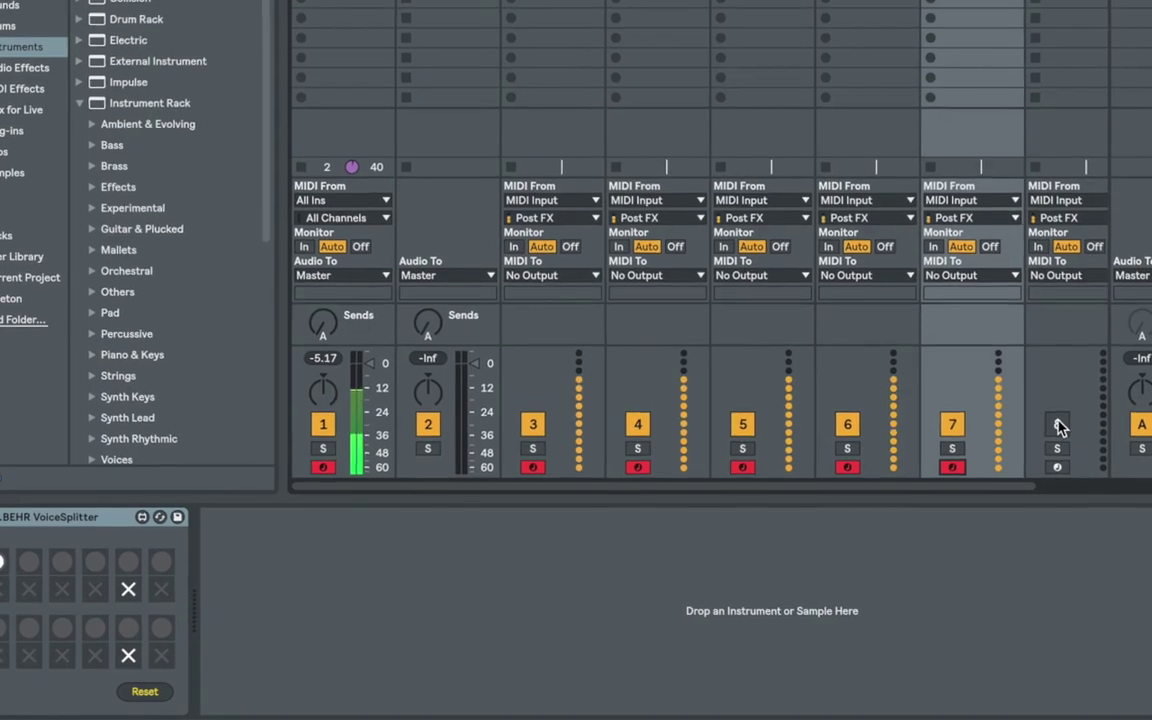
left_click(1031, 430)
left_click(1031, 472)
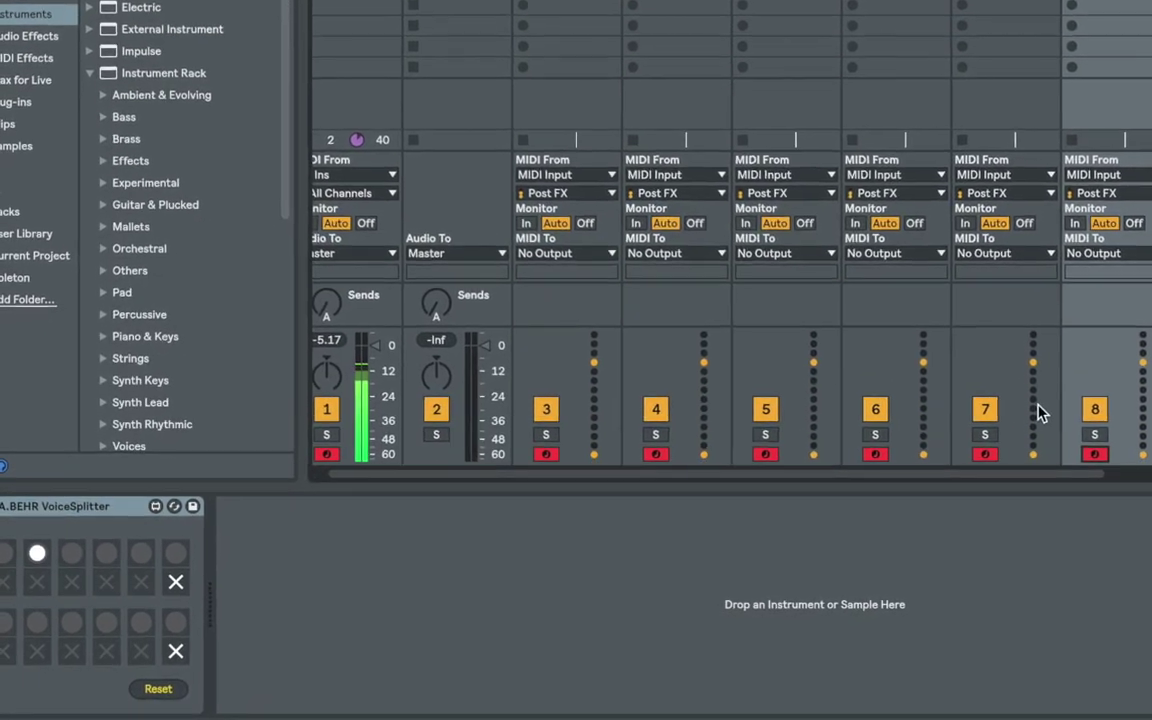